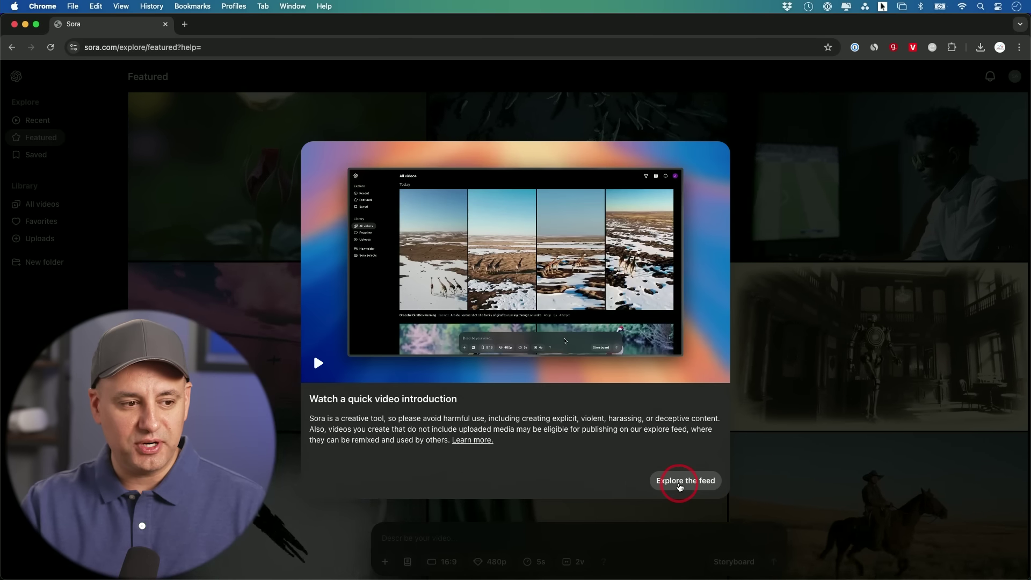
Step: Dismiss the quick video introduction to reveal the Featured feed of video clips
click(679, 482)
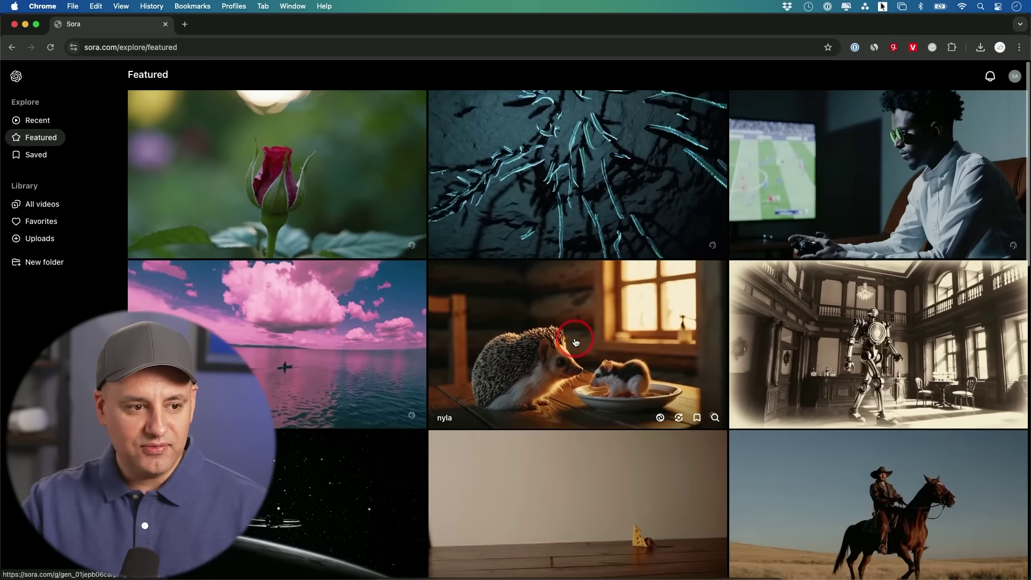
Step: Open the hedgehog and mouse video and close its Edit prompt panel without changes
click(580, 338)
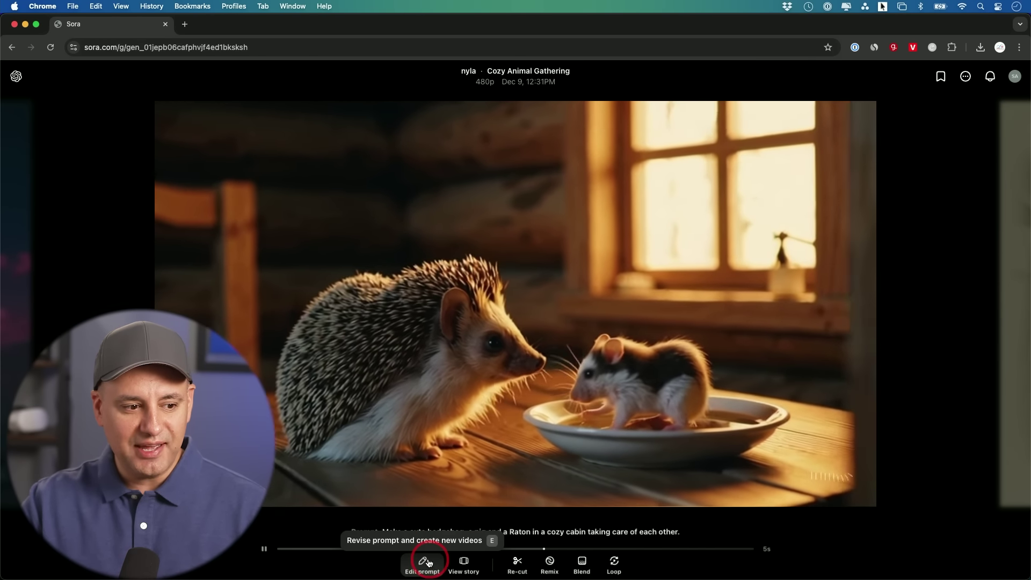
click(431, 564)
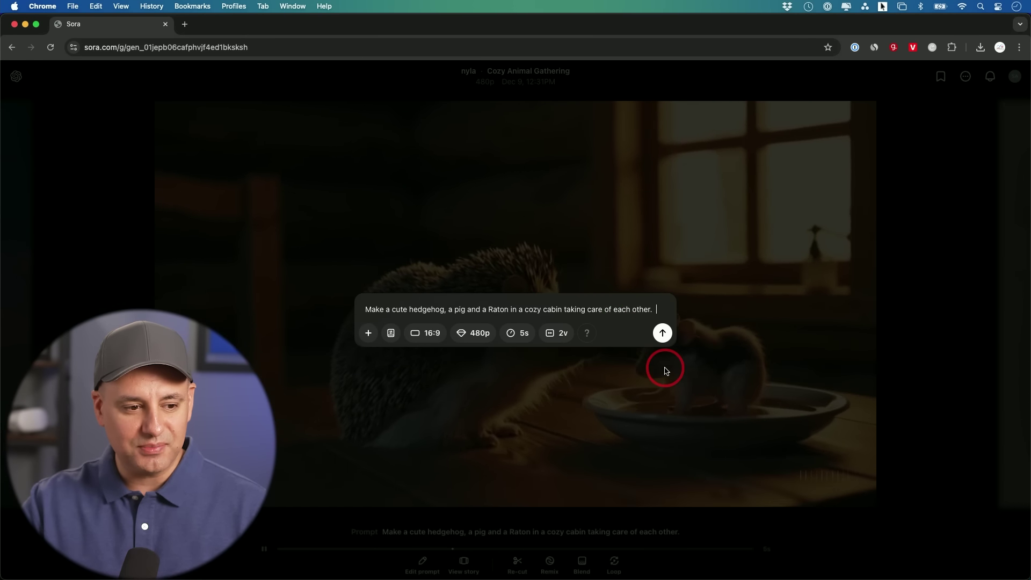
click(665, 371)
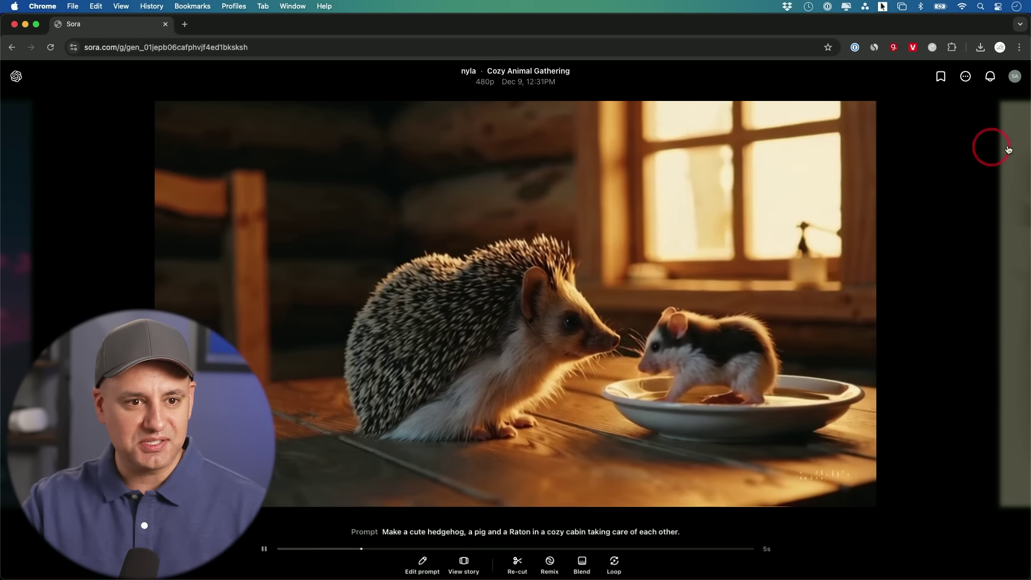
Step: Step forward through the next five featured videos
click(1023, 171)
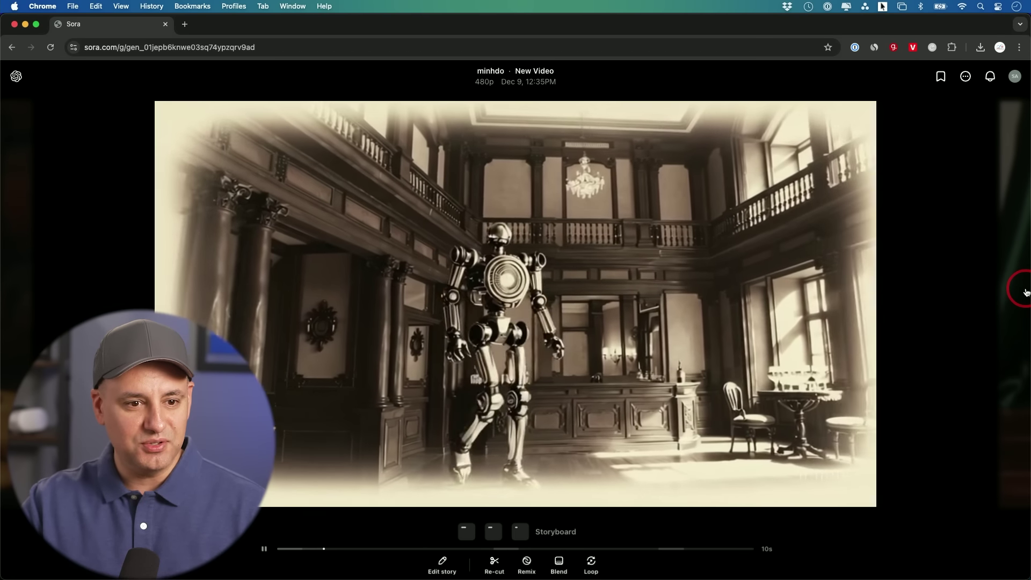
click(1012, 291)
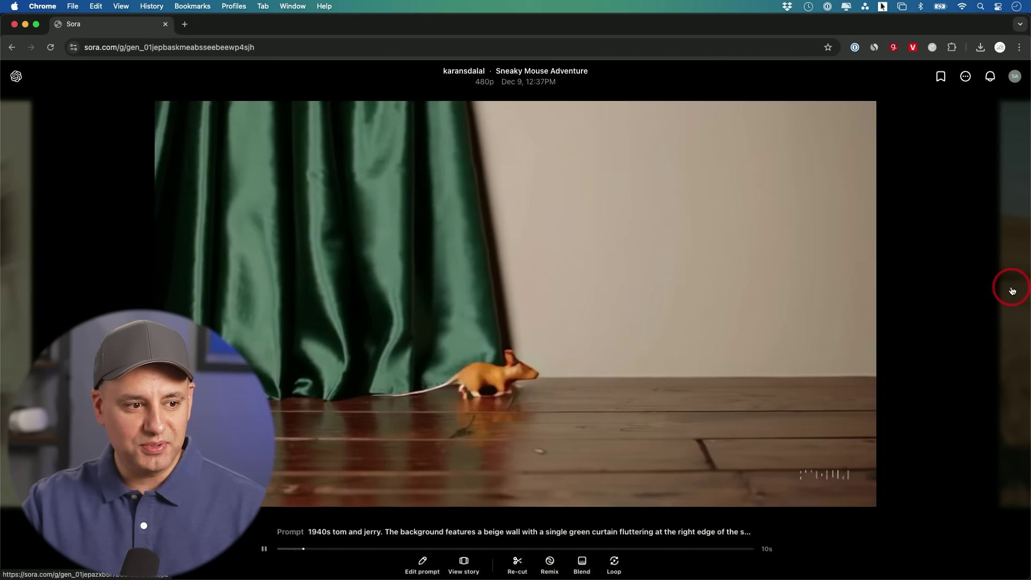
click(1012, 291)
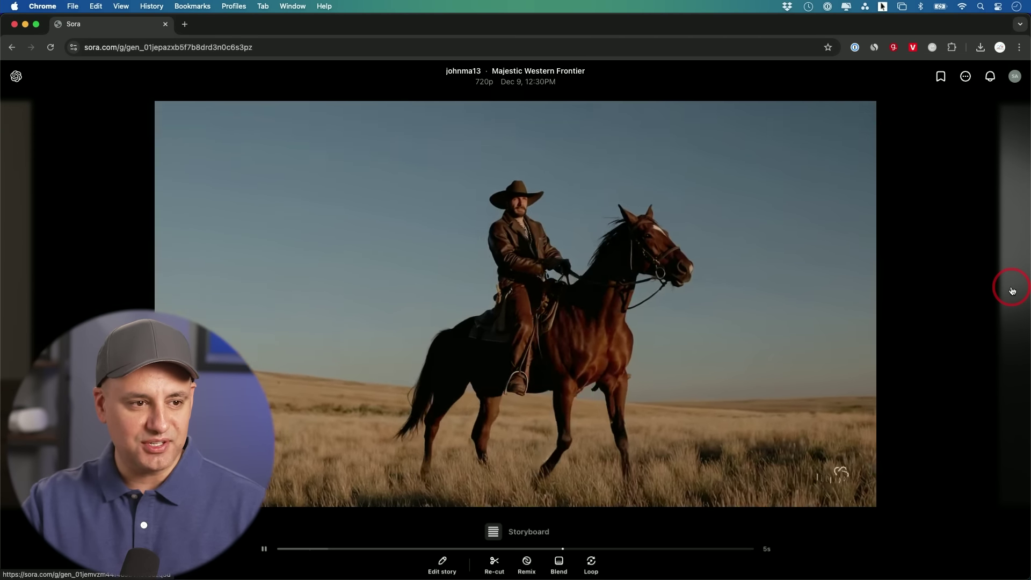
click(1012, 291)
click(1012, 291)
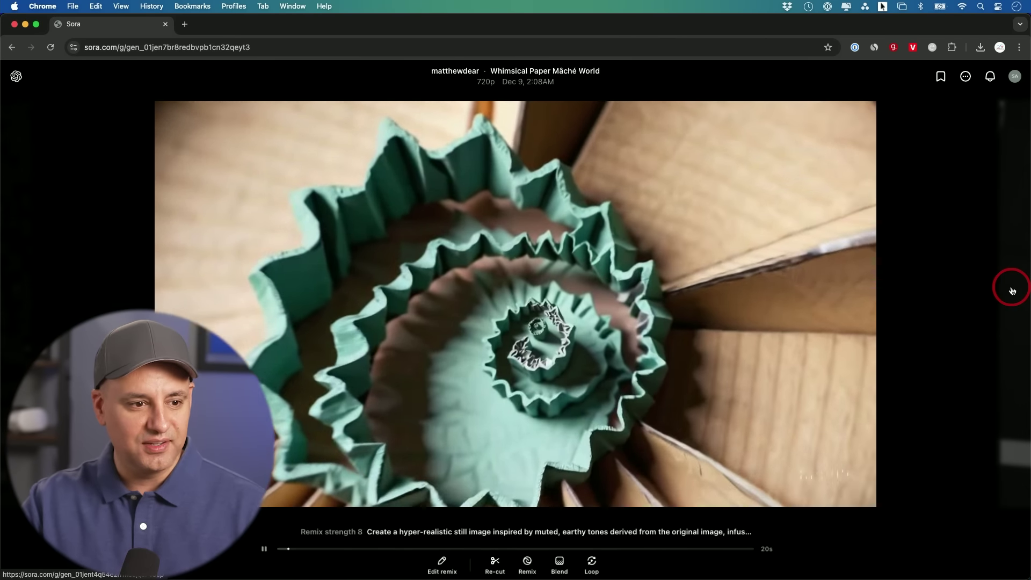
Step: Return to the Featured feed and check the style presets, leaving None selected
key(Escape)
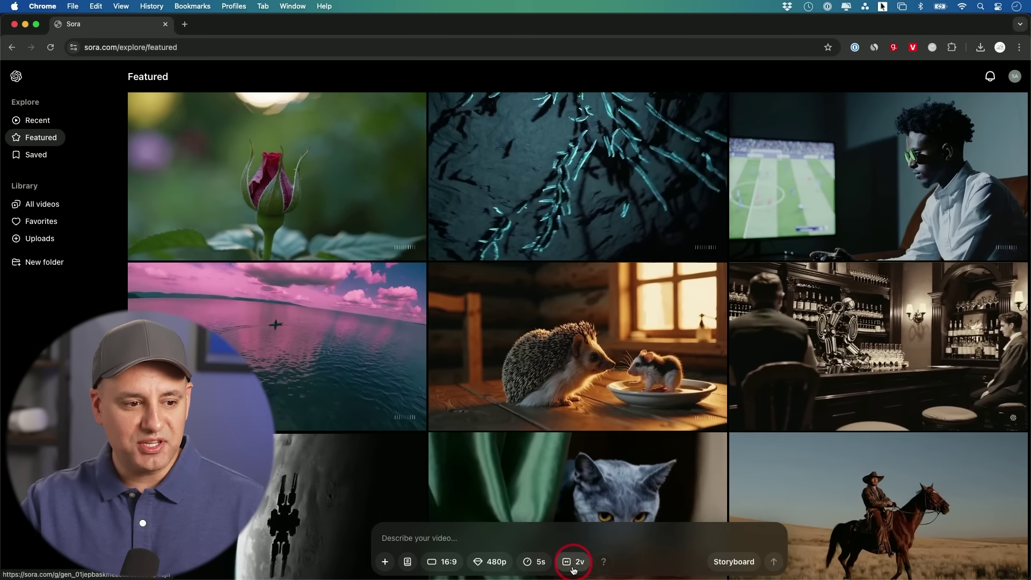
click(396, 537)
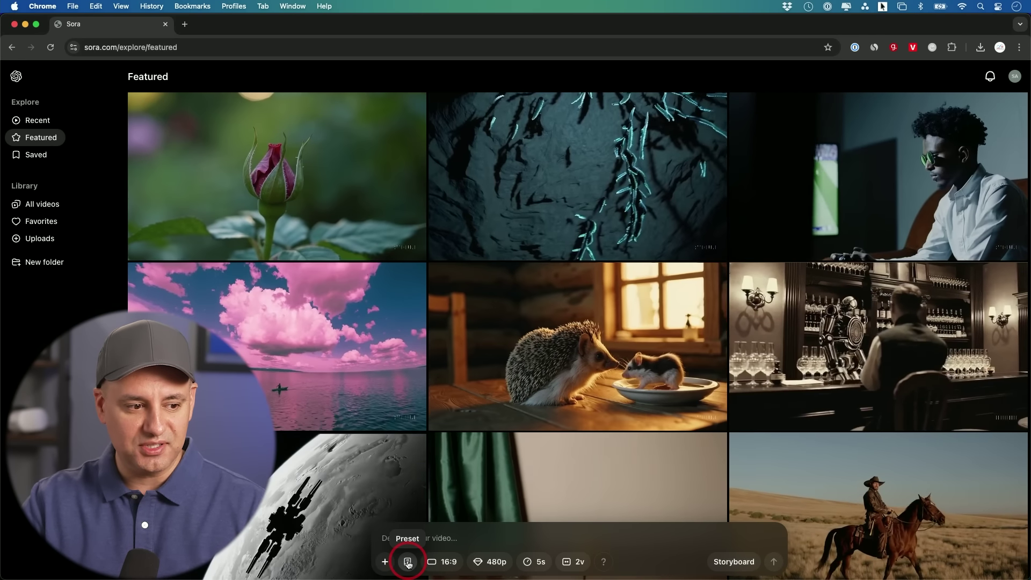
click(408, 561)
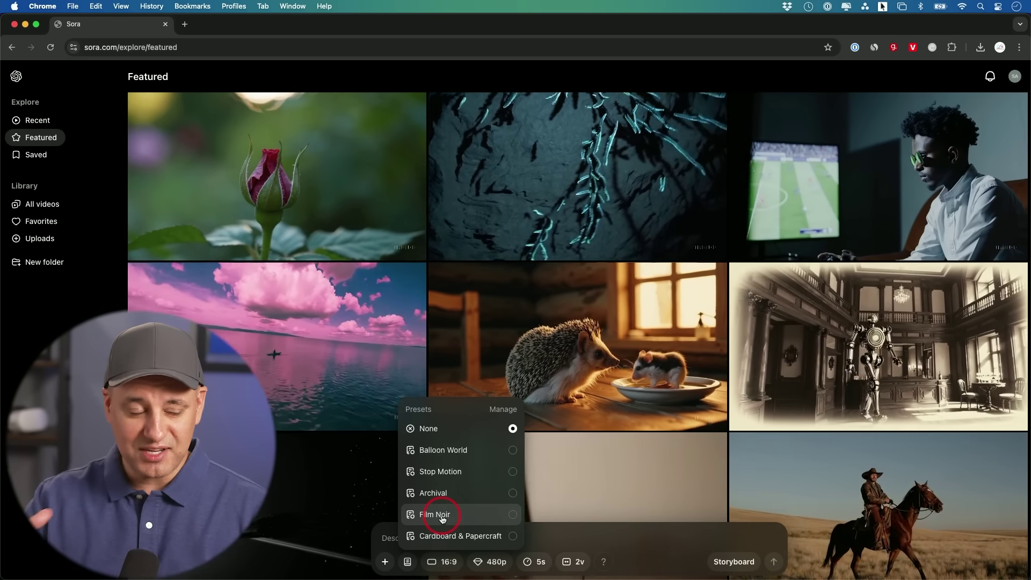
click(413, 537)
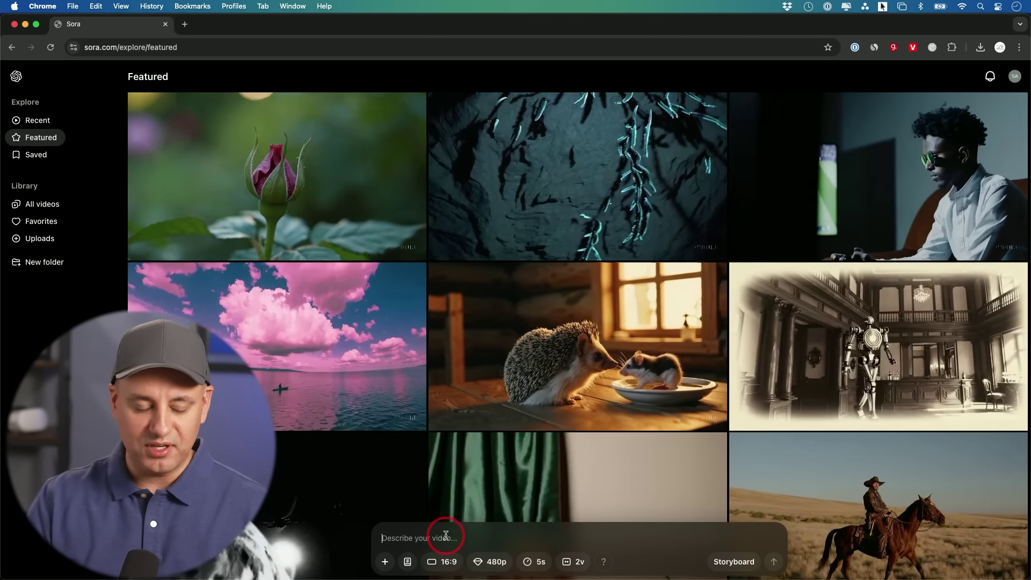
Step: Paste the beach-at-sunset prompt and generate one 16:9, 480p, 5-second video
click(541, 540)
text(A serene beach at sunset with gentle waves and seagulls flying in the background.)
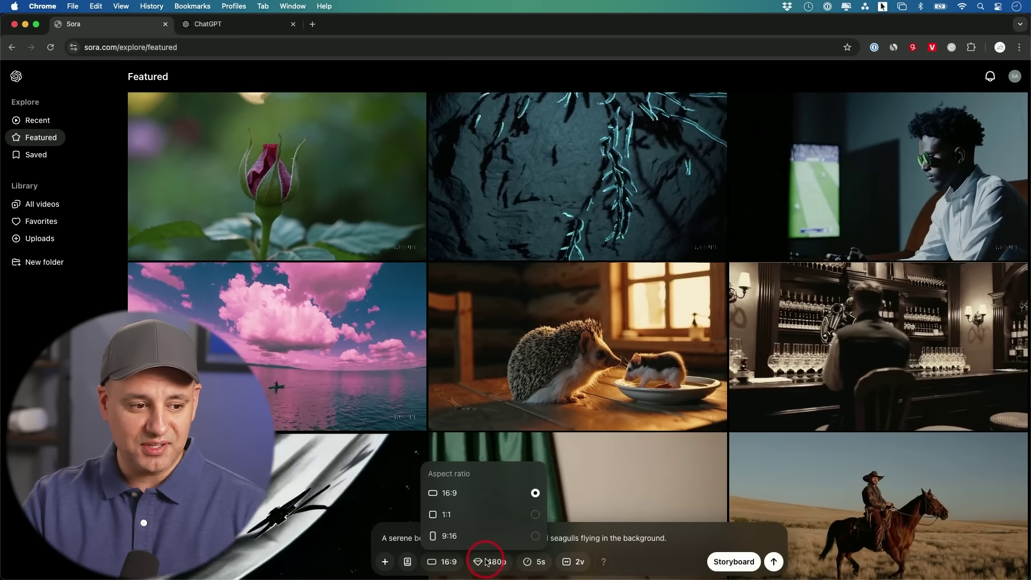
click(486, 561)
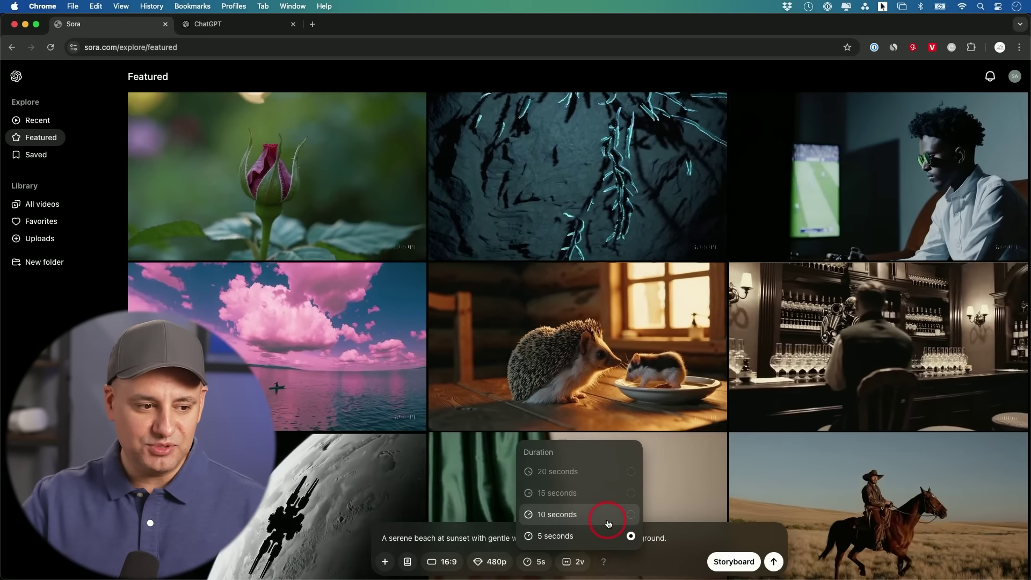
click(579, 563)
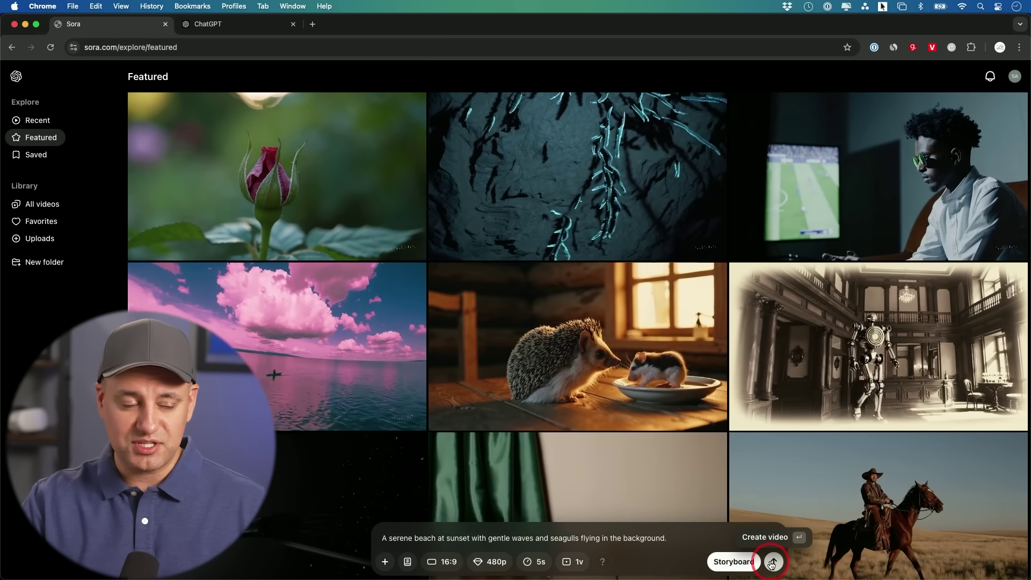
click(772, 562)
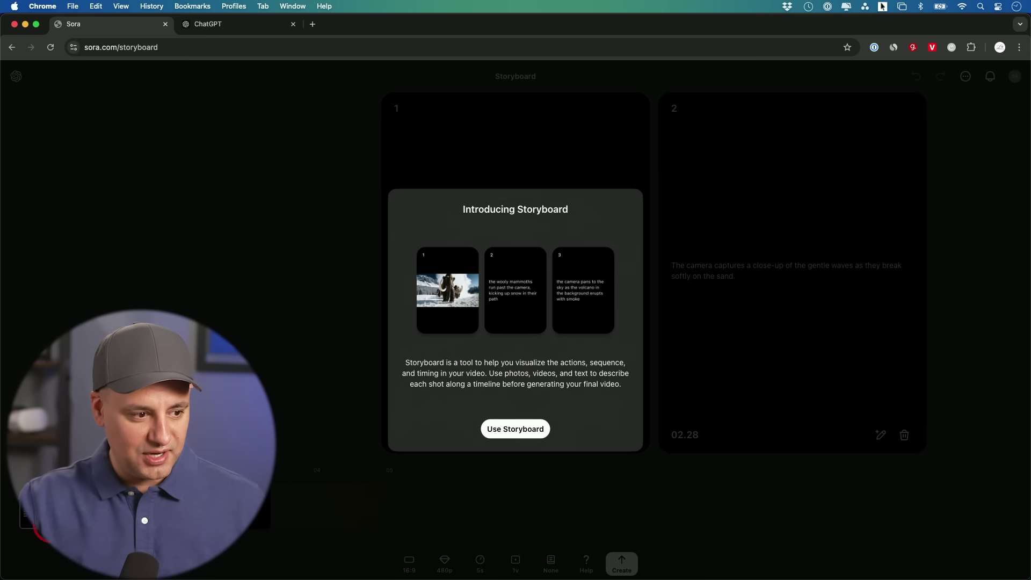
Step: Choose Use Storyboard to split the beach prompt into two scene cards
click(497, 428)
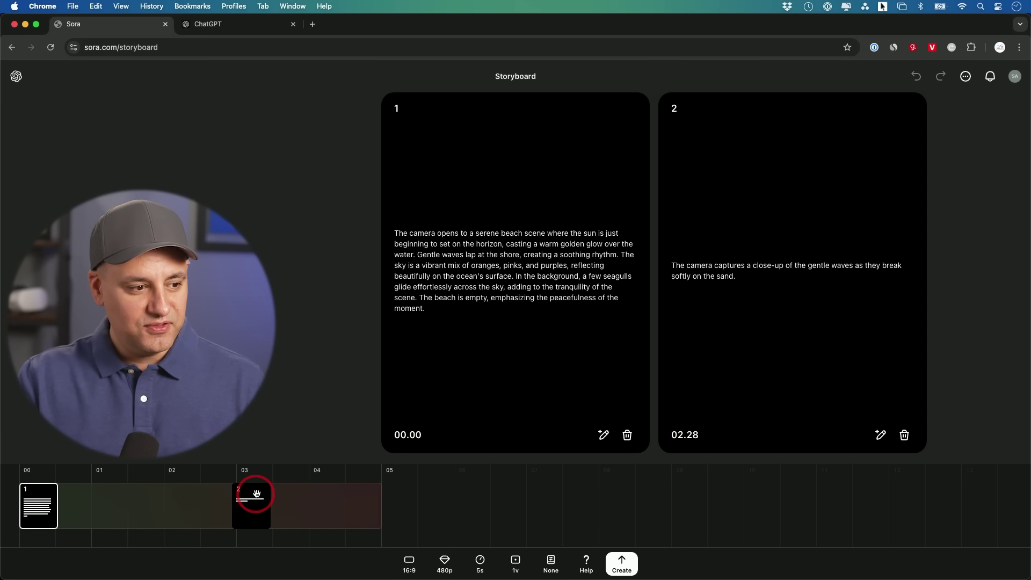
Step: Drag scene 2 along the storyboard timeline, ending near 04.12
drag(253, 491, 130, 499)
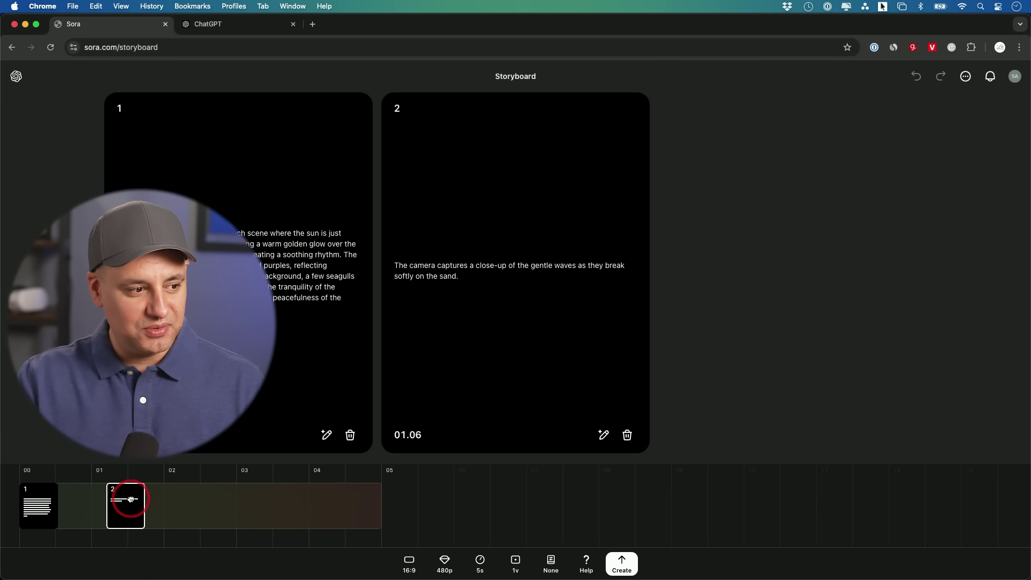
click(30, 504)
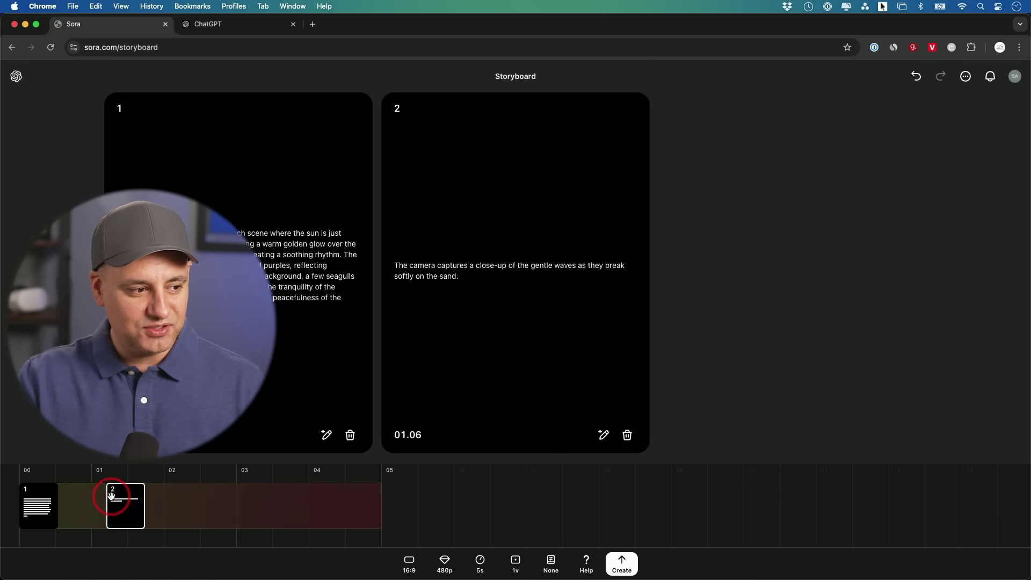
drag(124, 490, 364, 491)
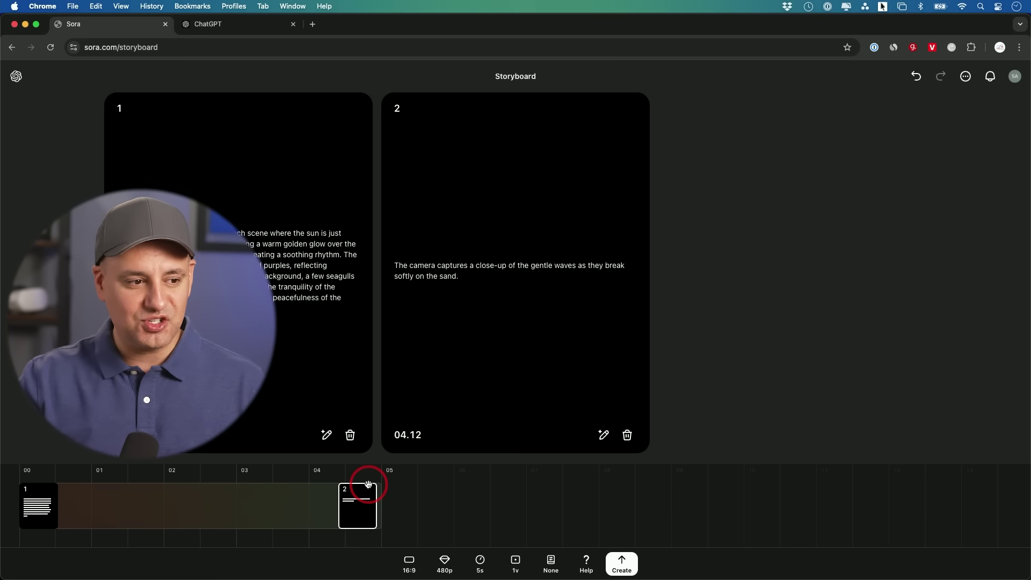
drag(357, 494, 362, 493)
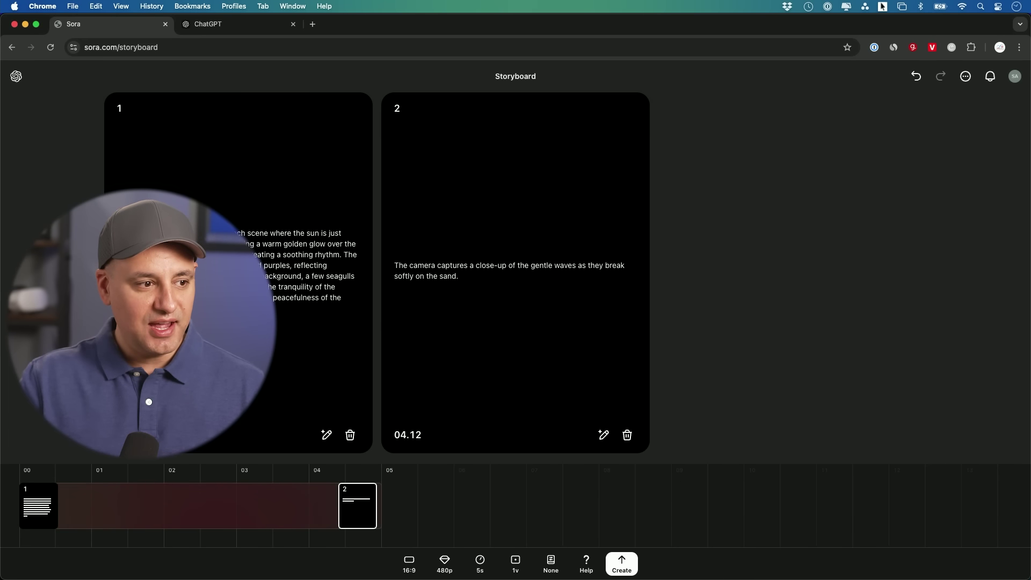
Step: Expand scene 1's caption, then leave the storyboard and discard the edits
click(325, 437)
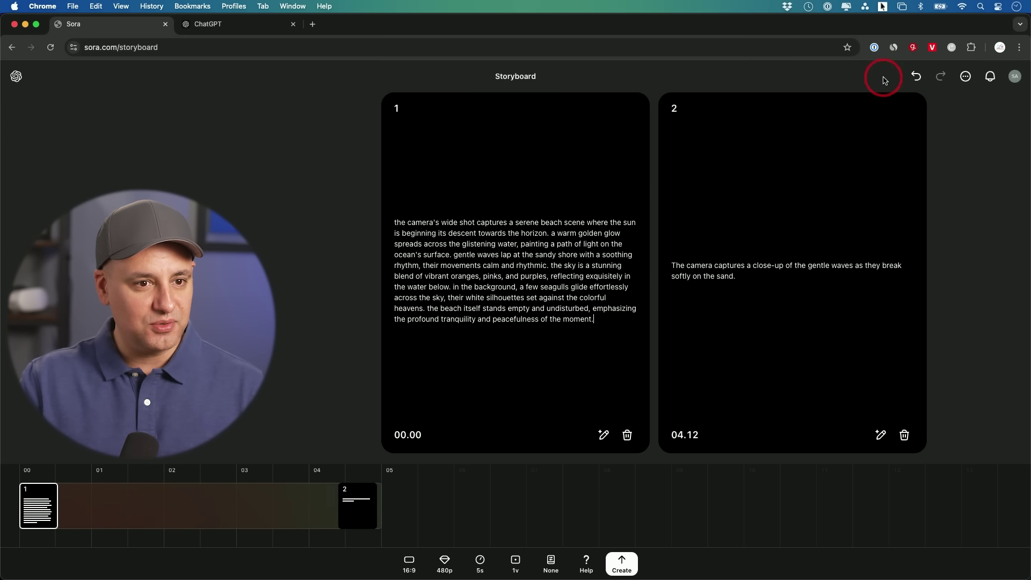
click(950, 77)
click(553, 350)
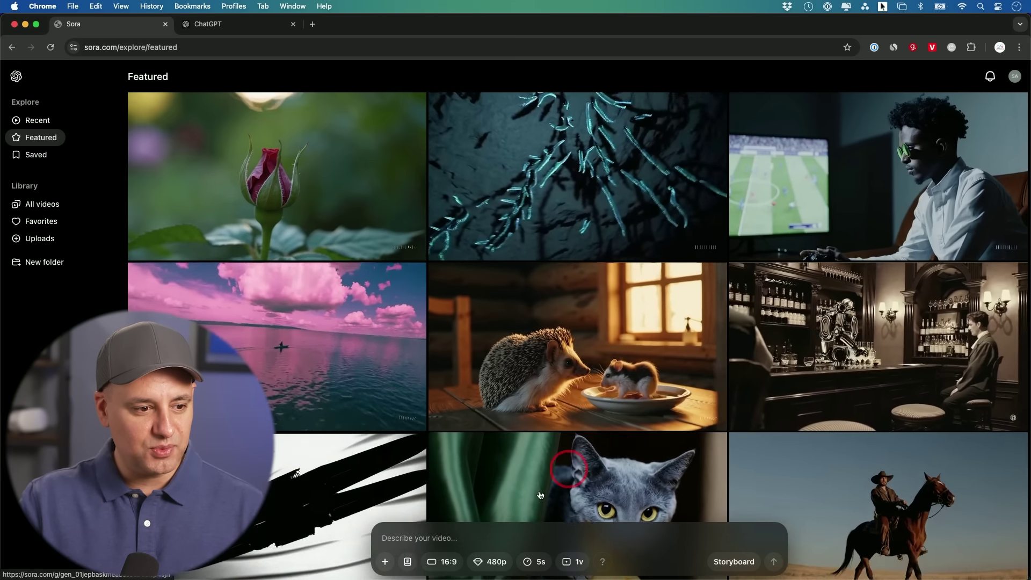
Step: Start an image upload and accept all terms of the media upload agreement
click(429, 534)
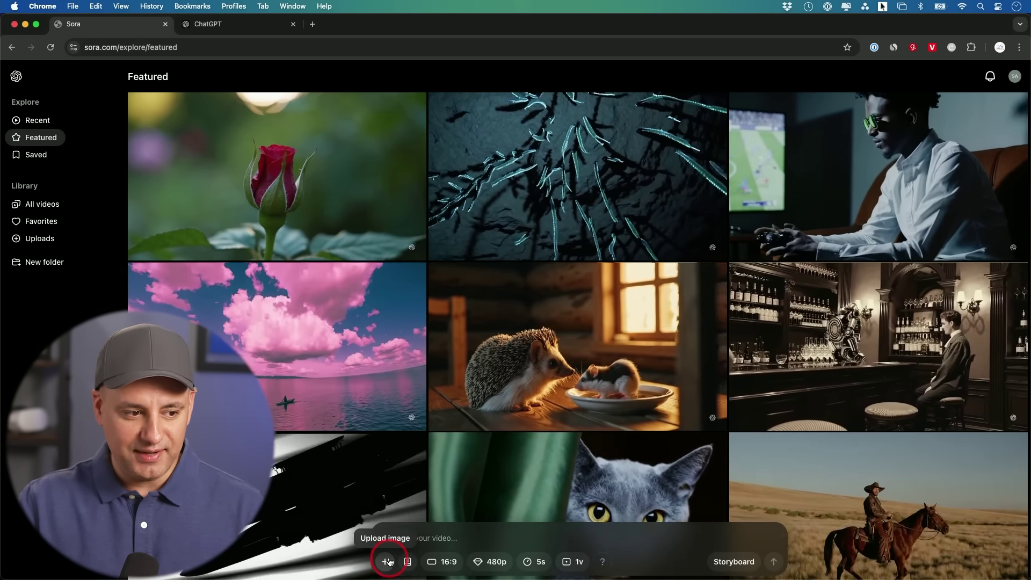
click(387, 561)
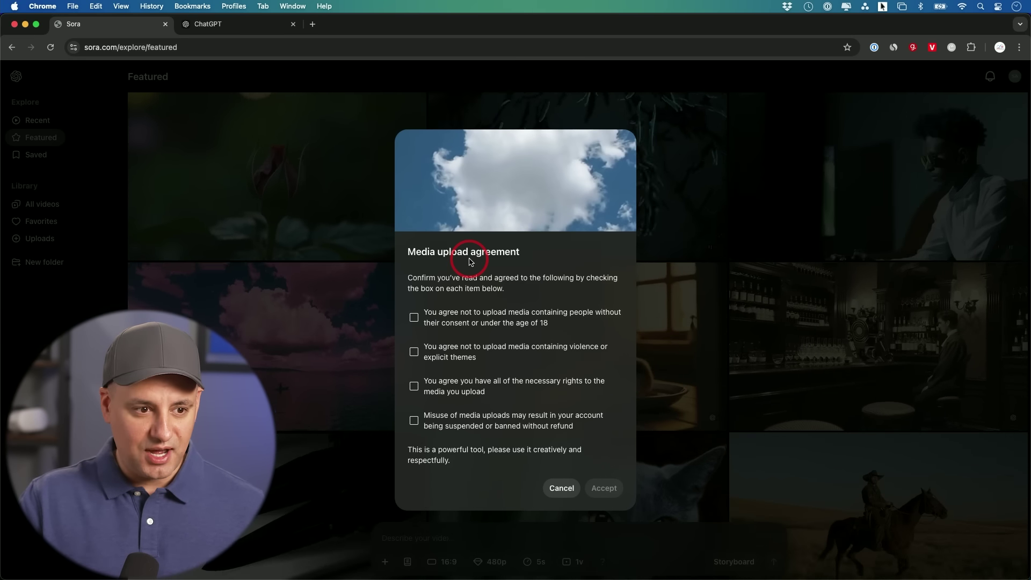
click(414, 320)
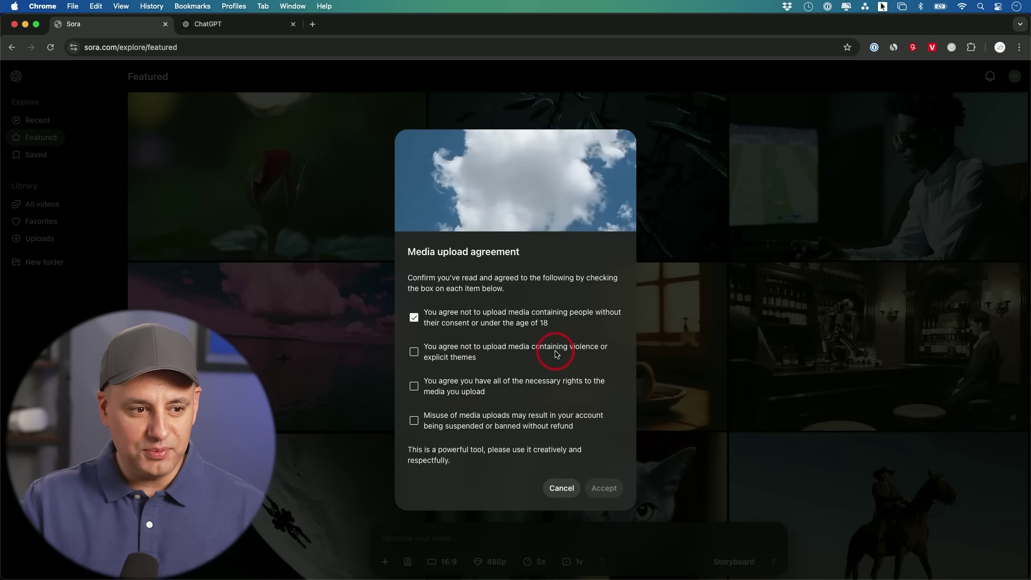
click(416, 356)
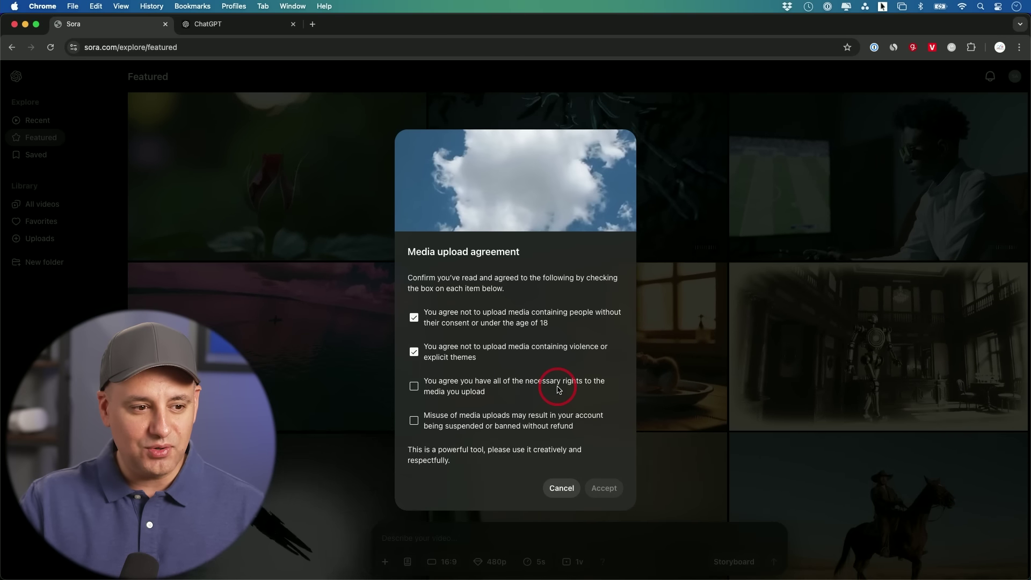
click(417, 389)
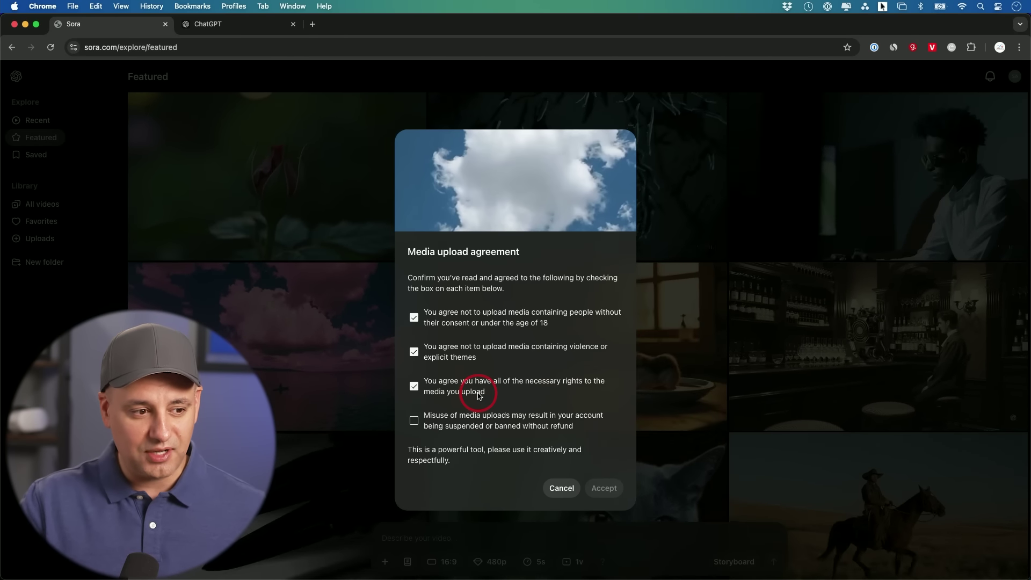
click(490, 420)
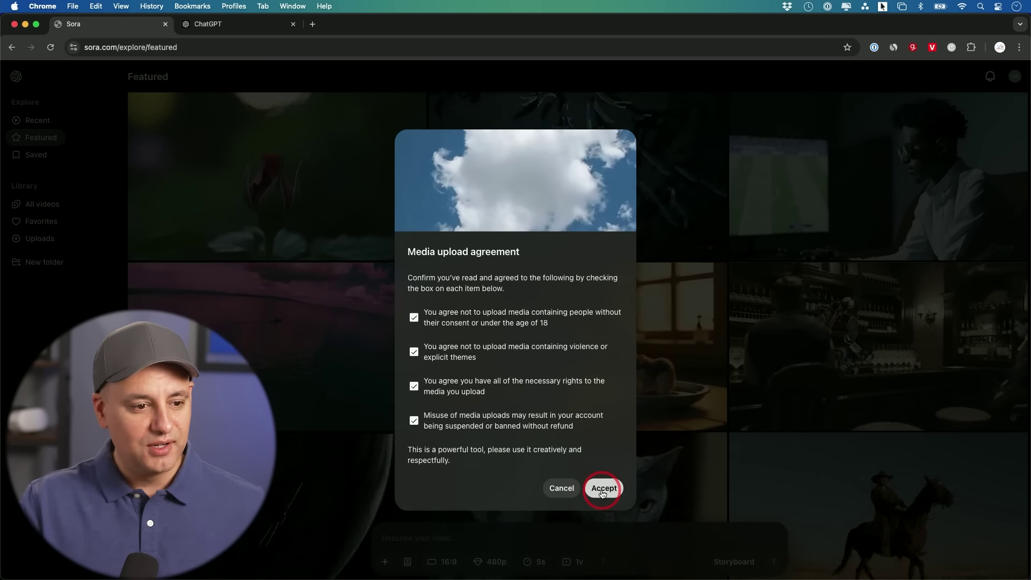
click(602, 488)
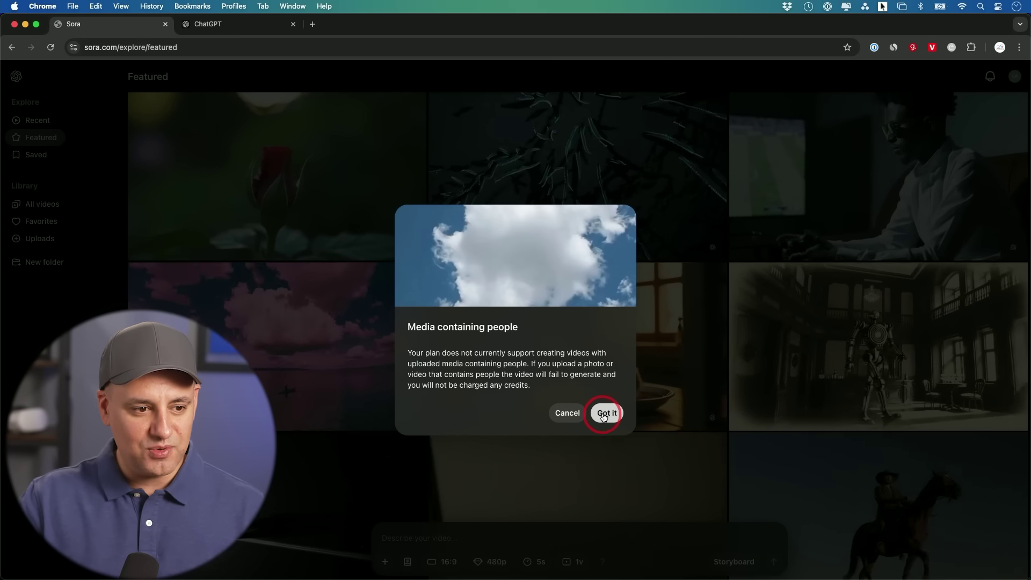
Step: Submit the foggy wagon image for 2 video variations and view All videos
click(606, 414)
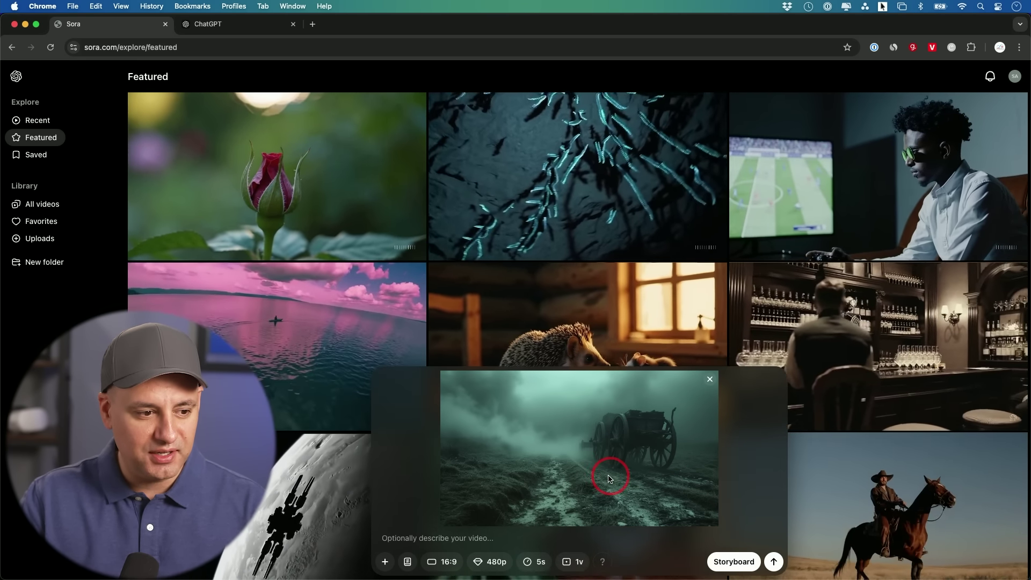
click(572, 563)
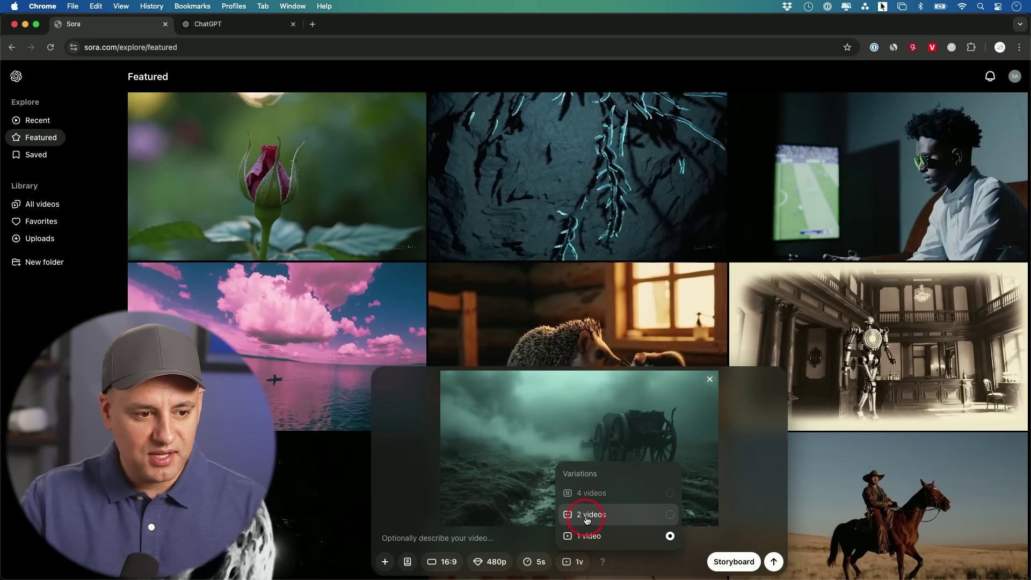
click(591, 515)
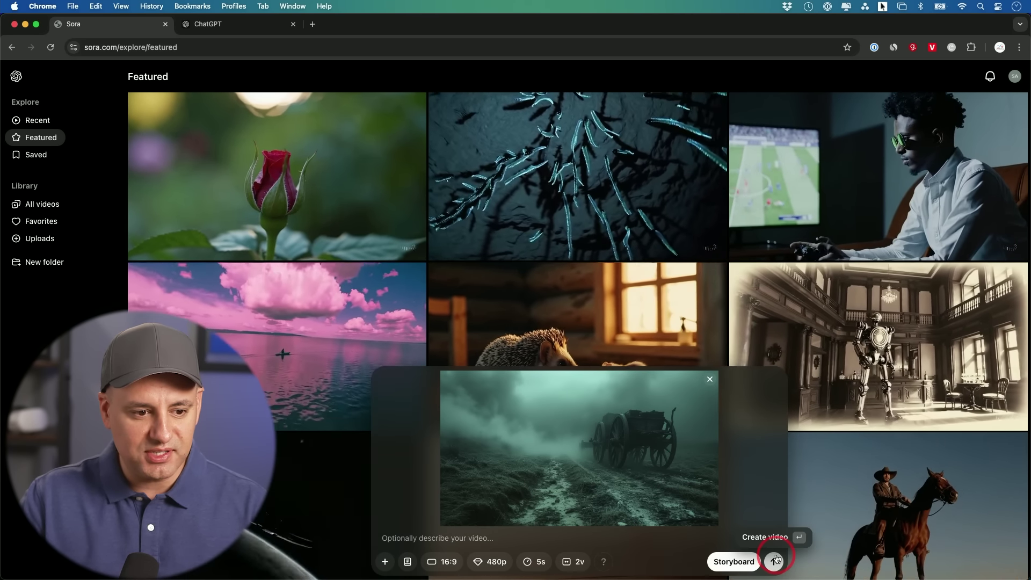
click(777, 560)
click(29, 205)
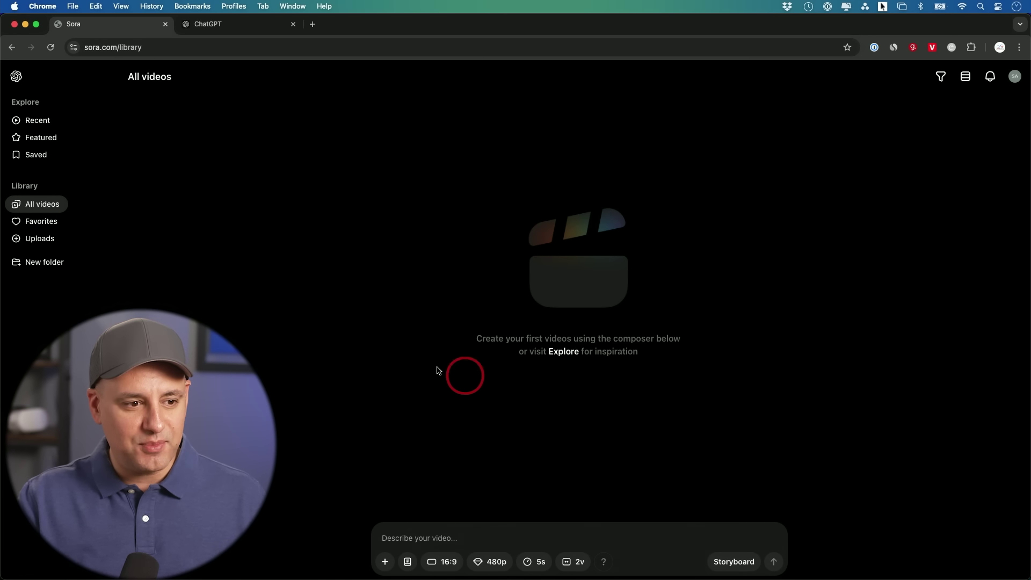
click(947, 79)
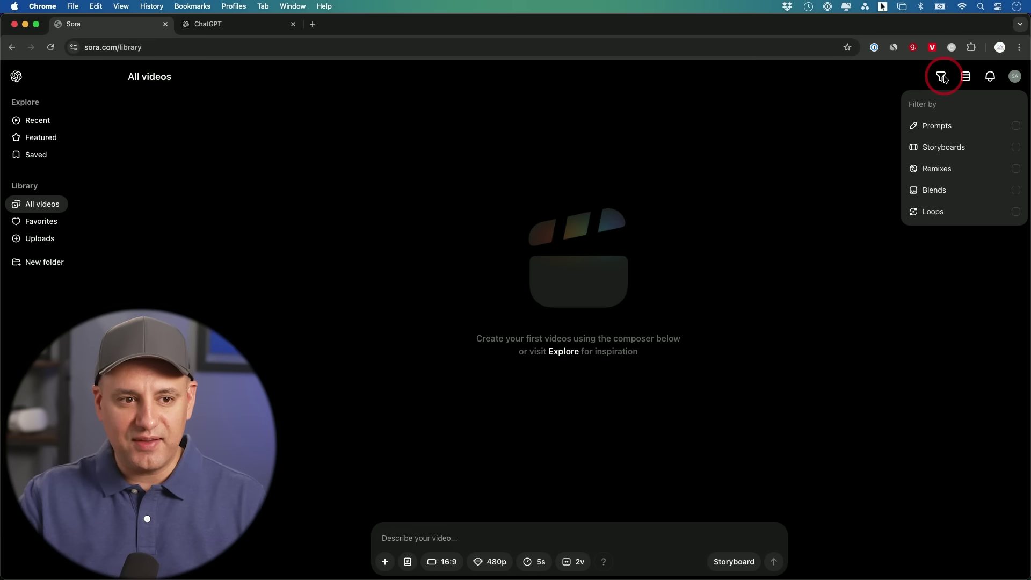
click(942, 77)
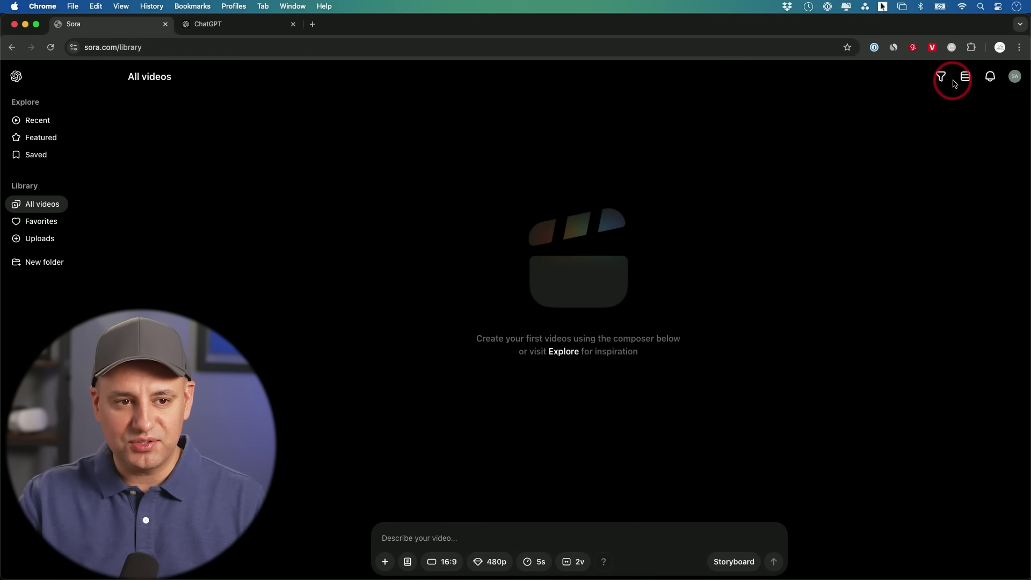
click(965, 78)
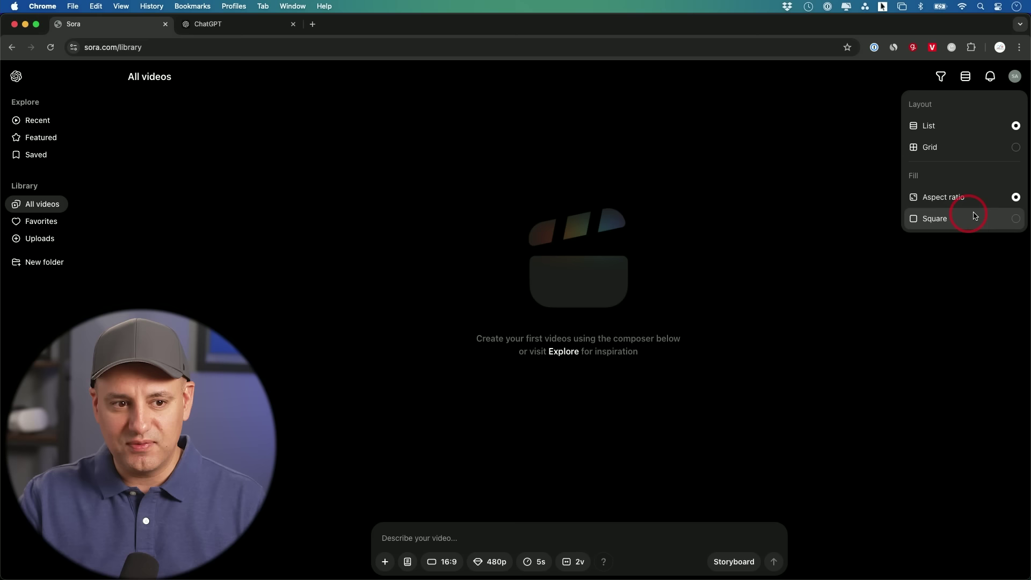
click(838, 172)
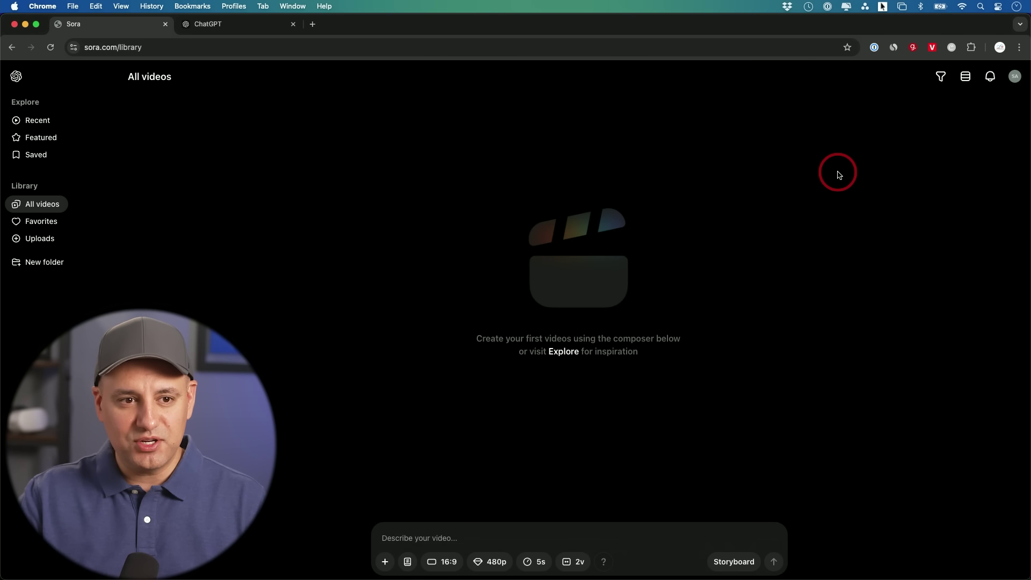
click(991, 78)
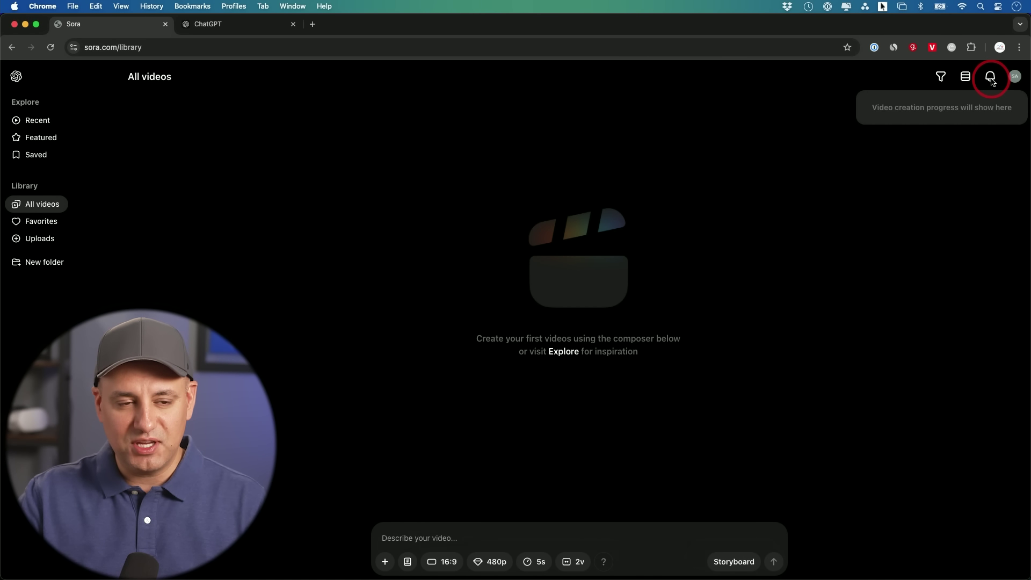
click(991, 78)
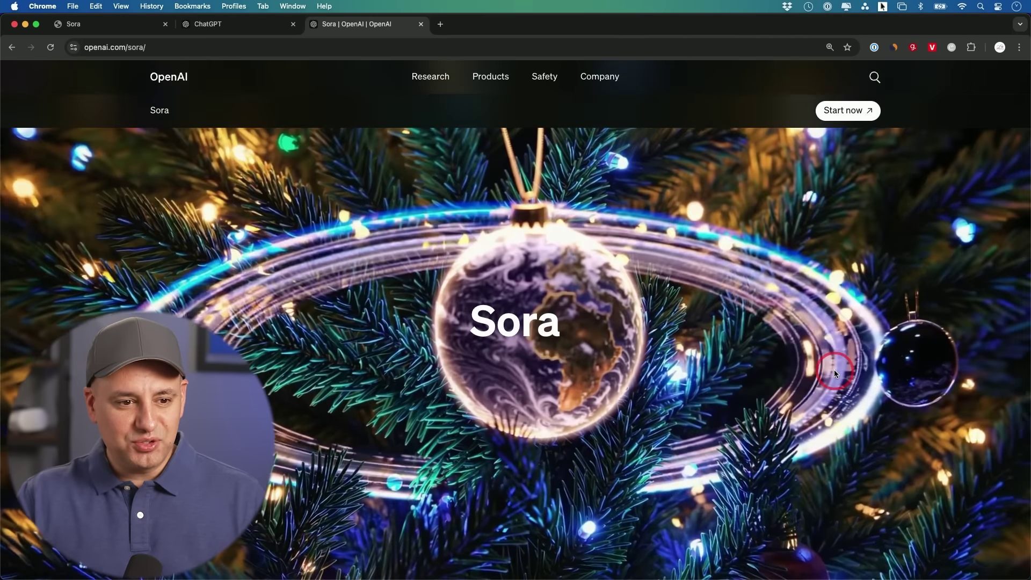
Step: Scroll the Sora feature page past the example grid to the Remix section
scroll(851, 359, down, 10)
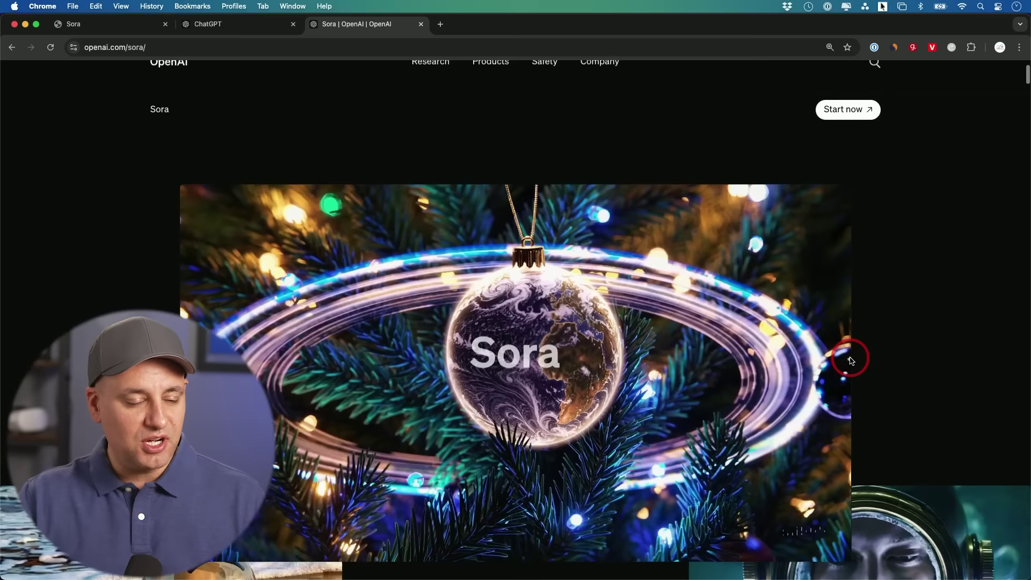
scroll(851, 359, down, 15)
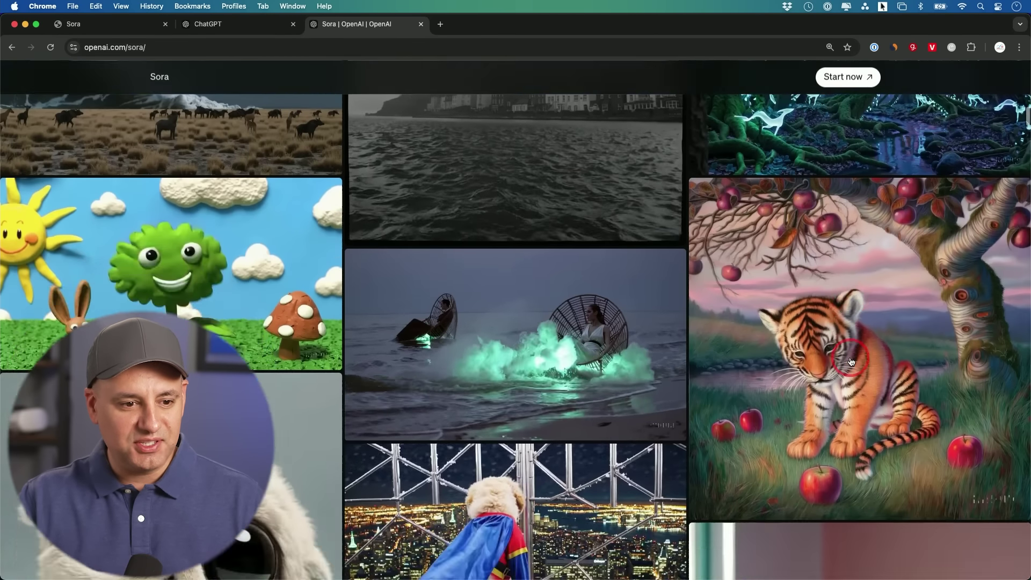
scroll(850, 359, down, 15)
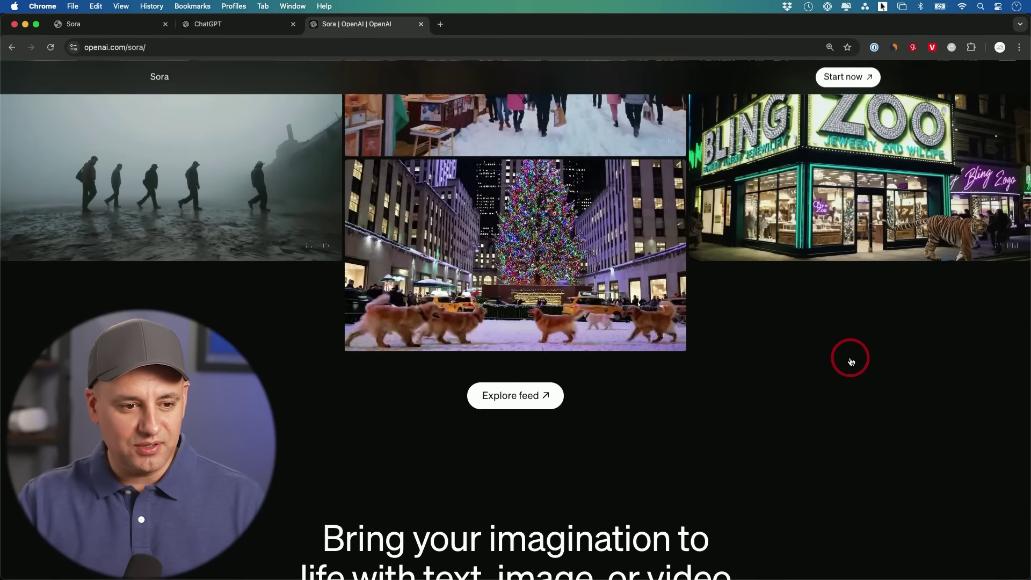
scroll(850, 359, down, 15)
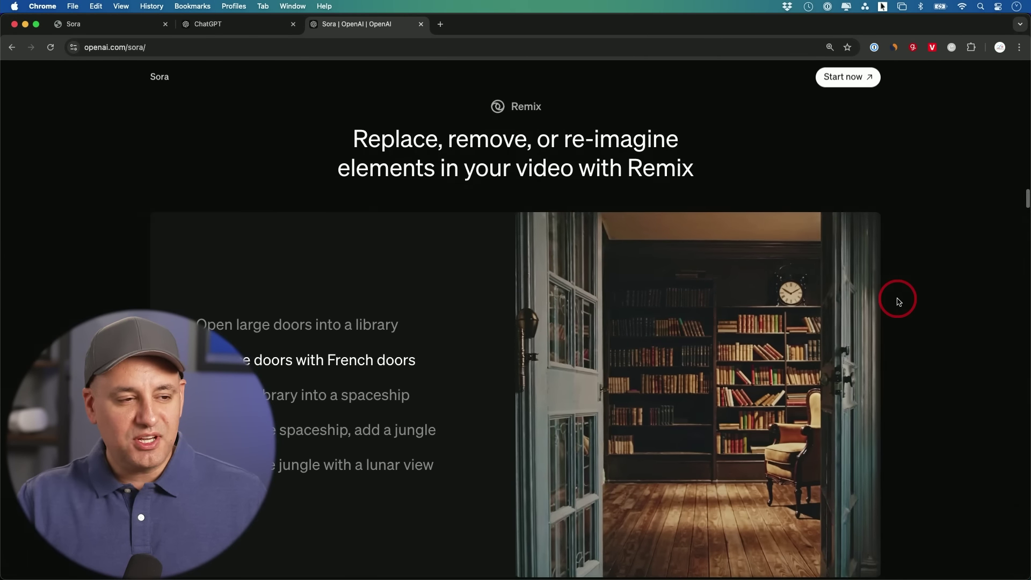
scroll(898, 301, down, 1)
scroll(899, 301, up, 1)
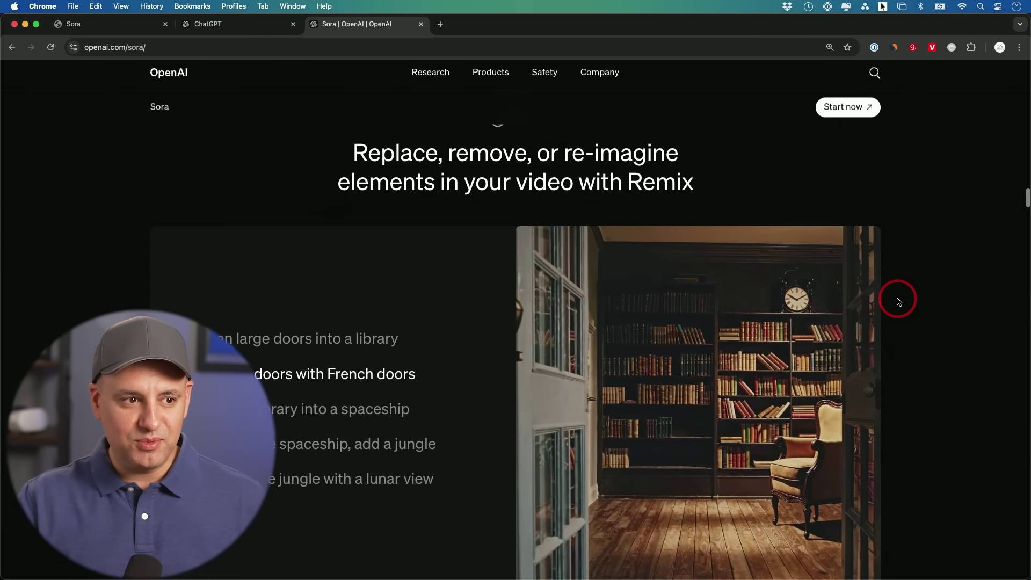
scroll(899, 301, down, 1)
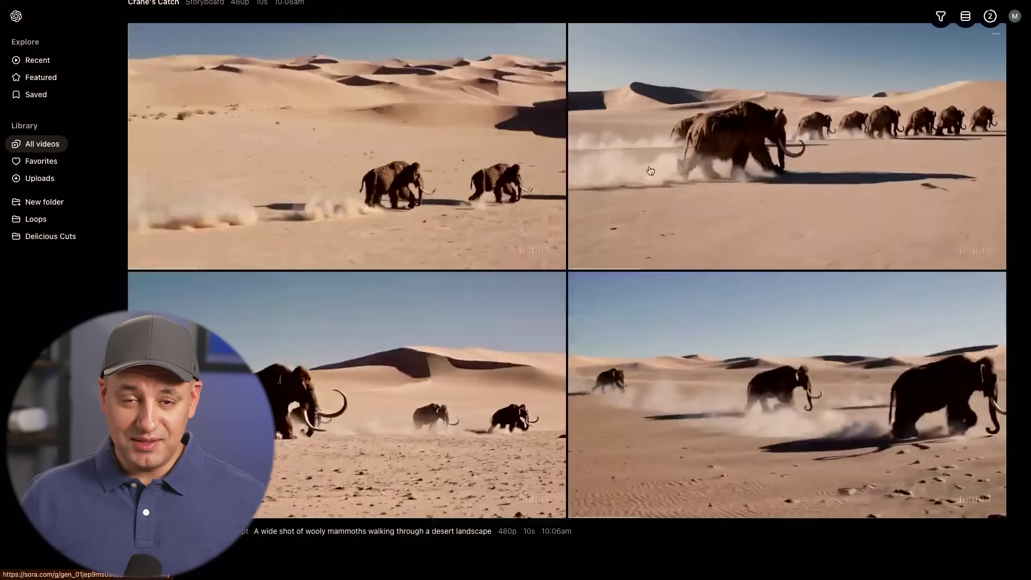
Step: Re-cut the Crane's Catch video in a new storyboard, trimming its start to 02.16
click(655, 165)
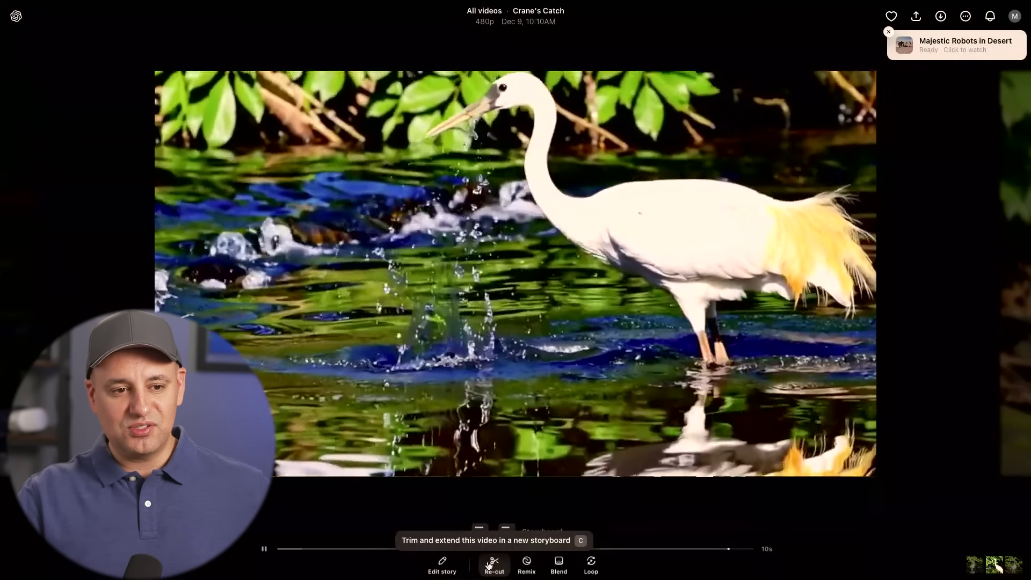
click(494, 564)
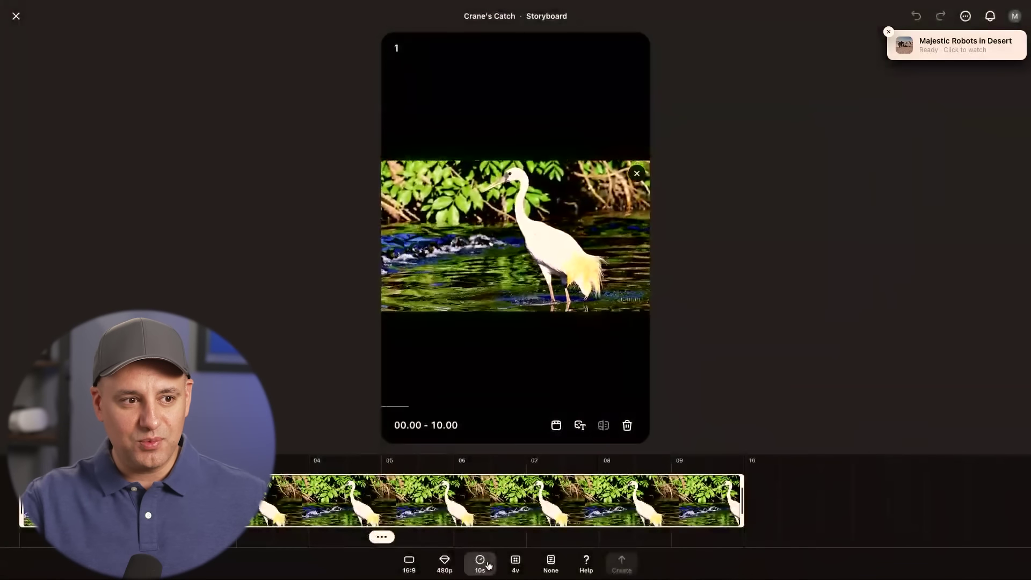
drag(22, 500, 177, 499)
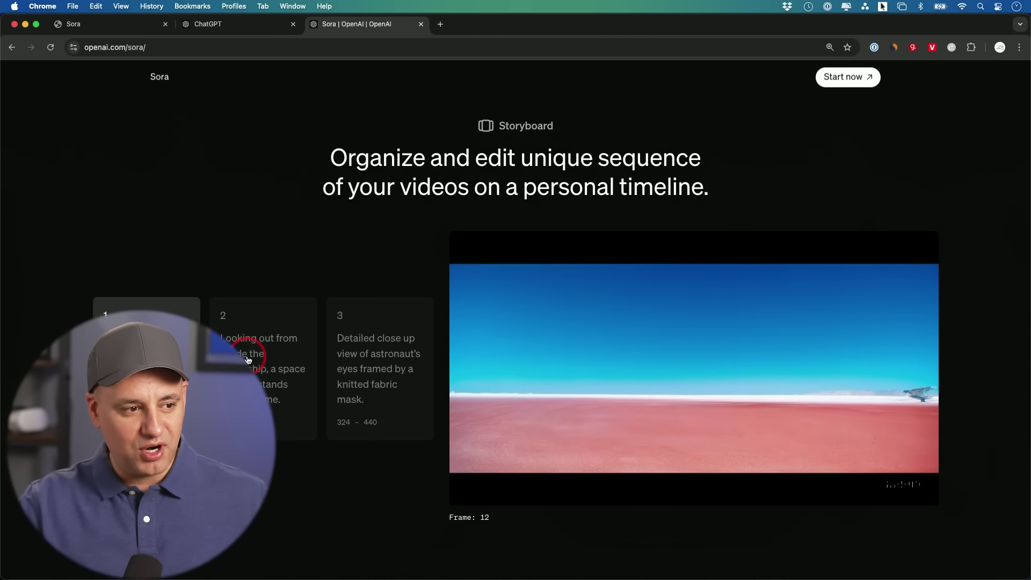
Step: Show the example's third storyboard shot, then scroll down to the ChatGPT Plus and Pro pricing
click(354, 345)
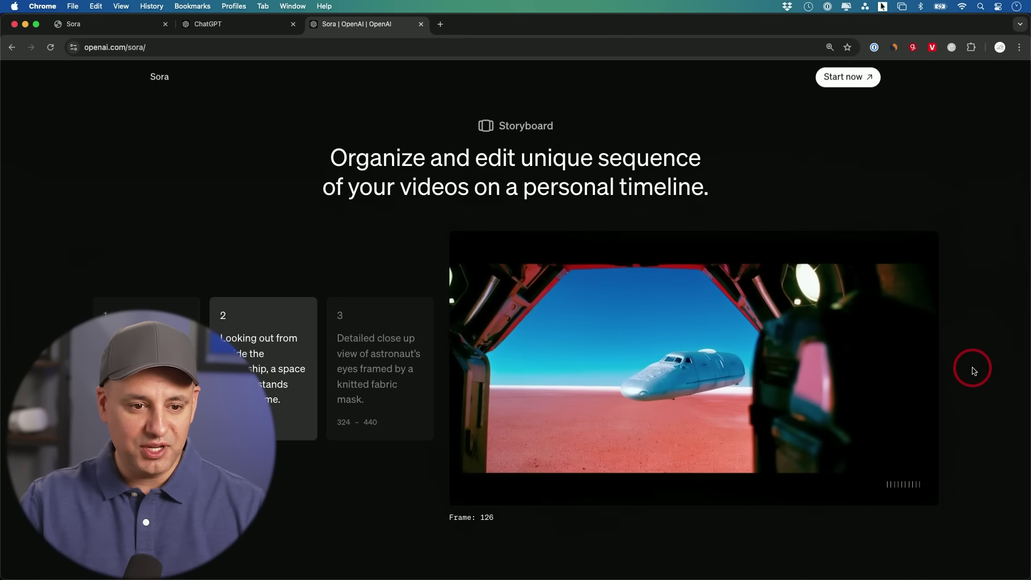
scroll(974, 371, down, 1)
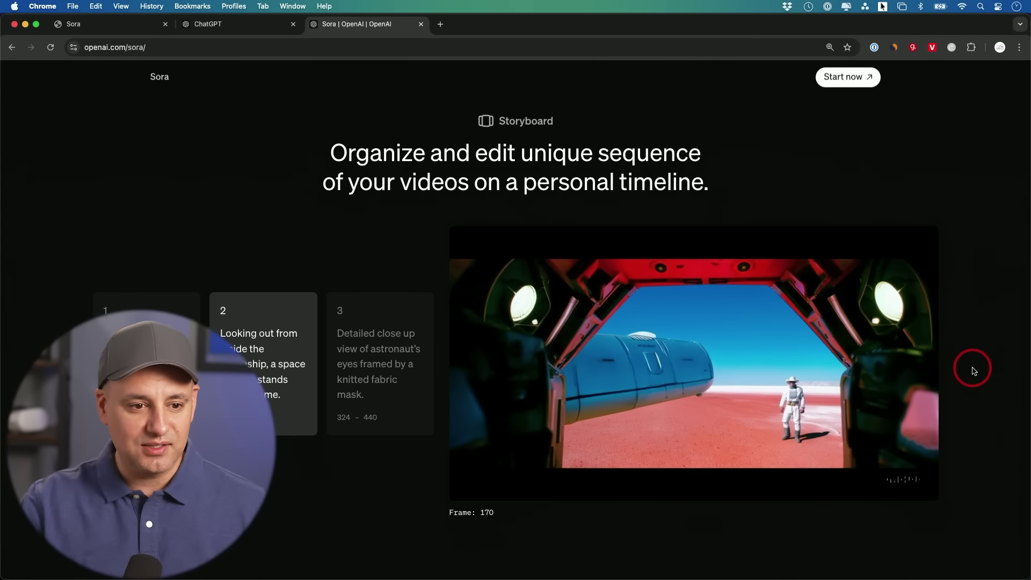
scroll(974, 370, down, 5)
scroll(974, 371, down, 5)
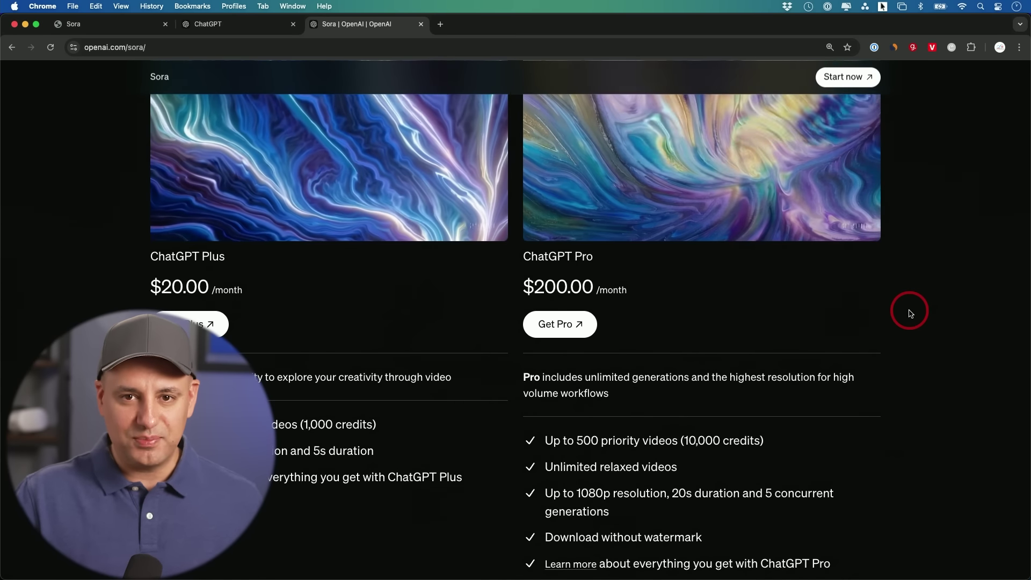
scroll(910, 314, down, 1)
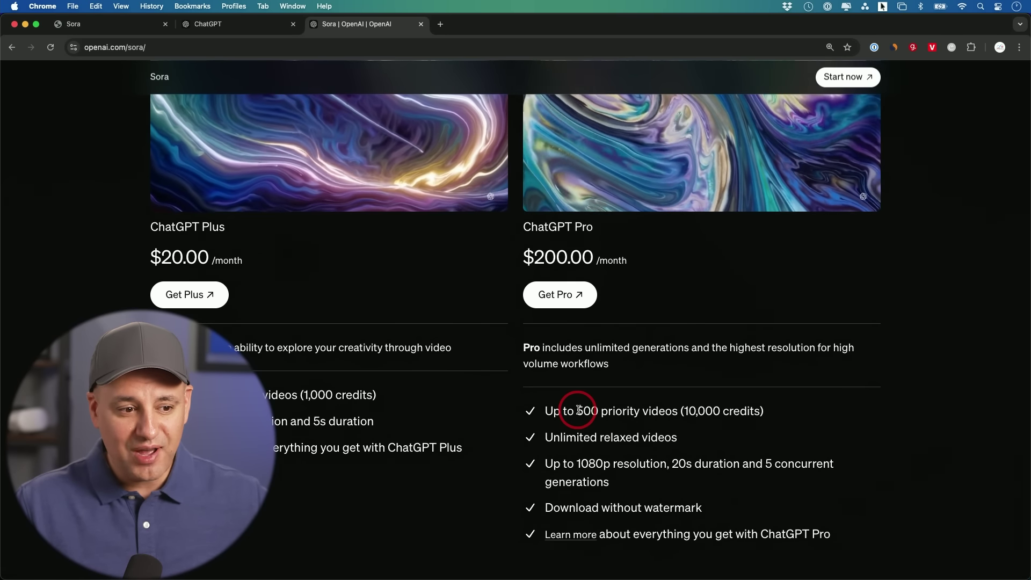
drag(580, 411, 676, 413)
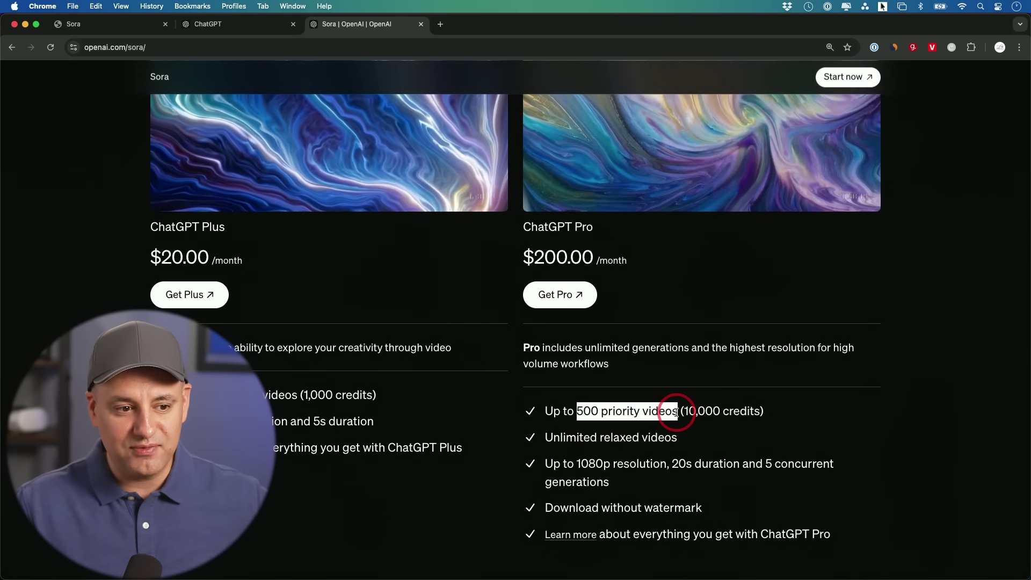
click(617, 410)
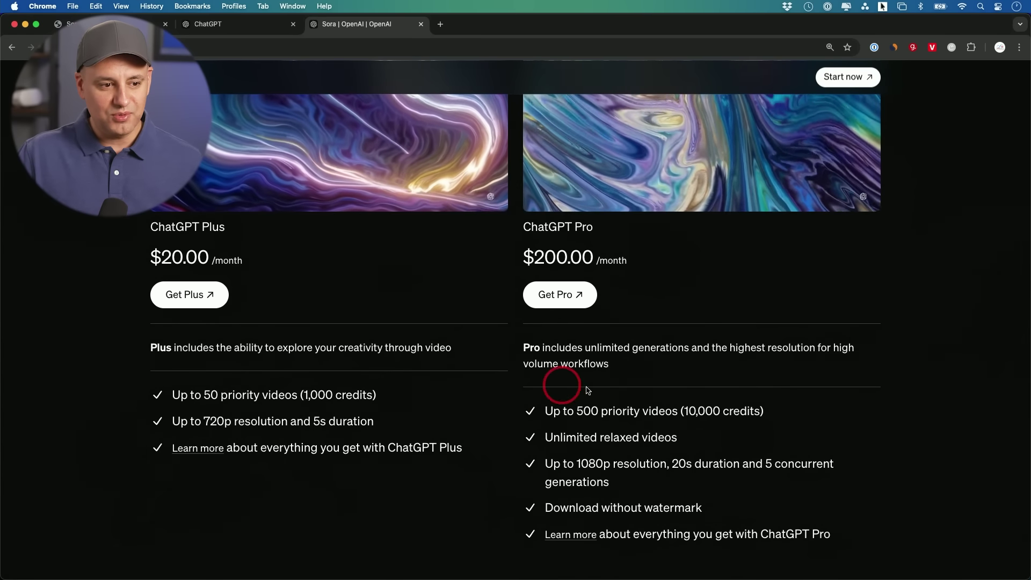
scroll(599, 393, down, 1)
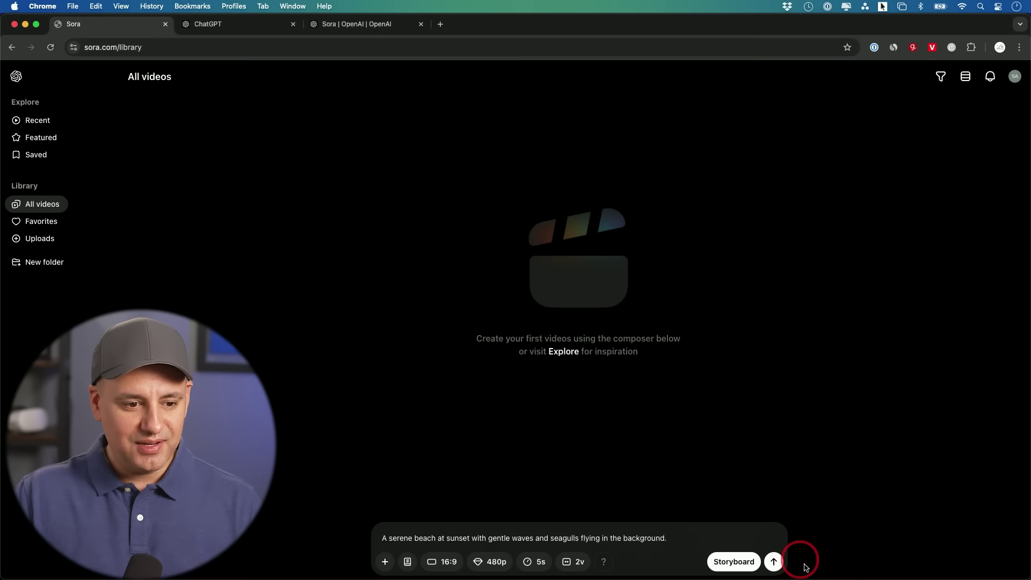
Step: Put the serene beach-at-sunset prompt with gentle waves and seagulls in the composer, leaving no style preset
click(775, 561)
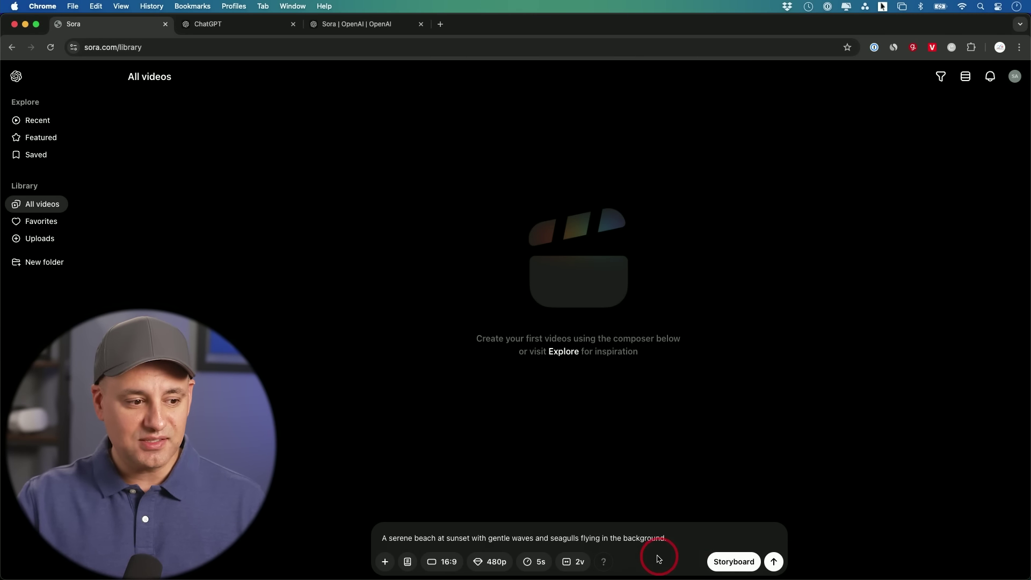
click(407, 562)
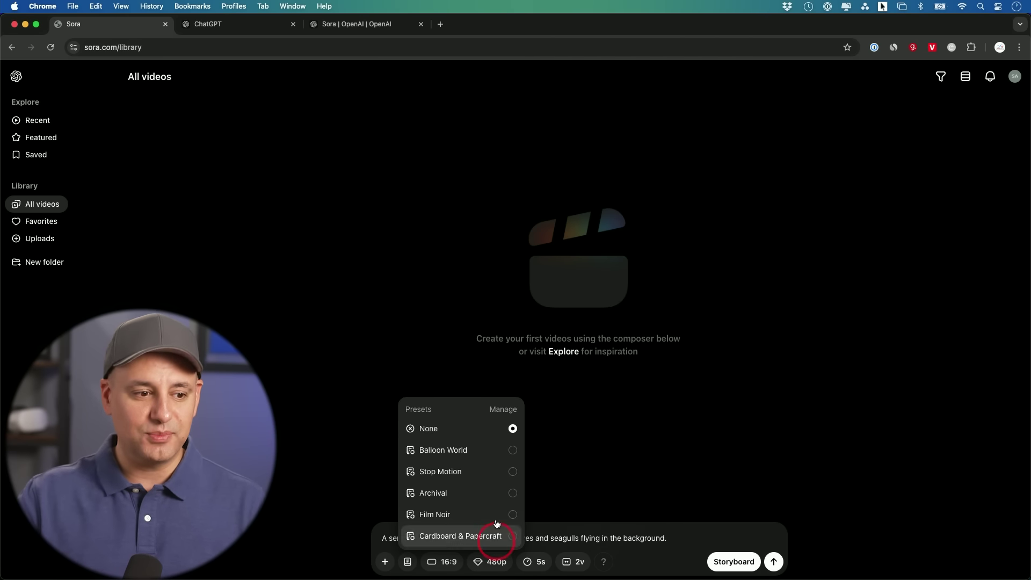
click(686, 538)
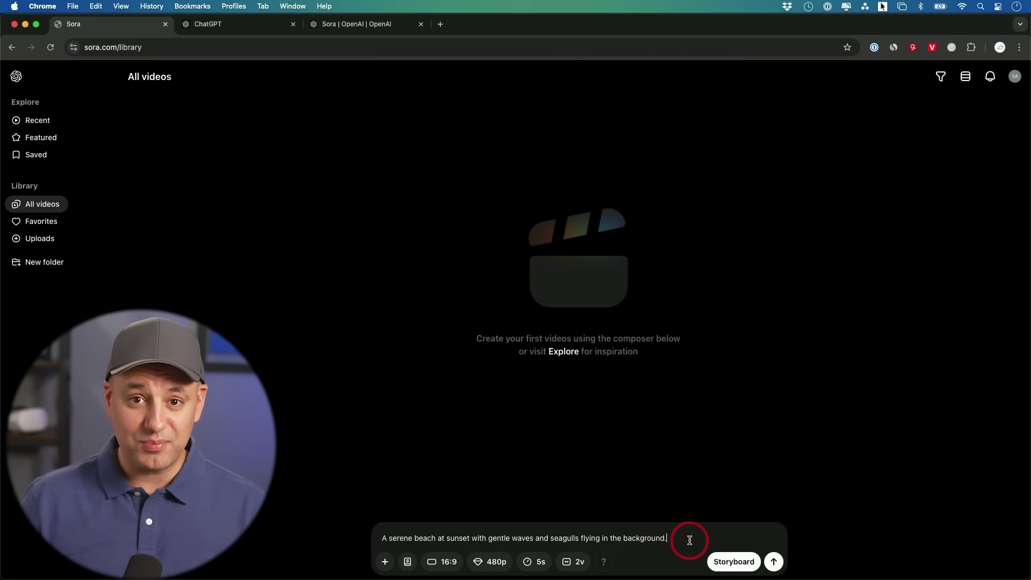